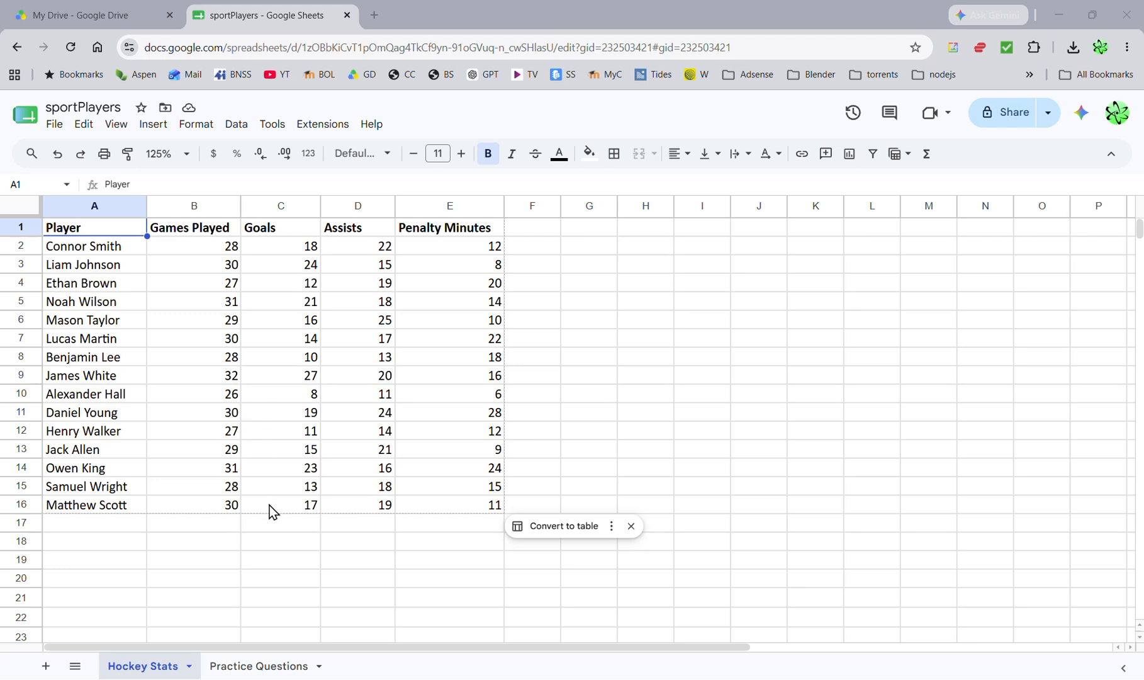
Step: Enter the label "Total Goals Score by everone:" in cell G1 and widen column J to roughly double its width
left_click(591, 233)
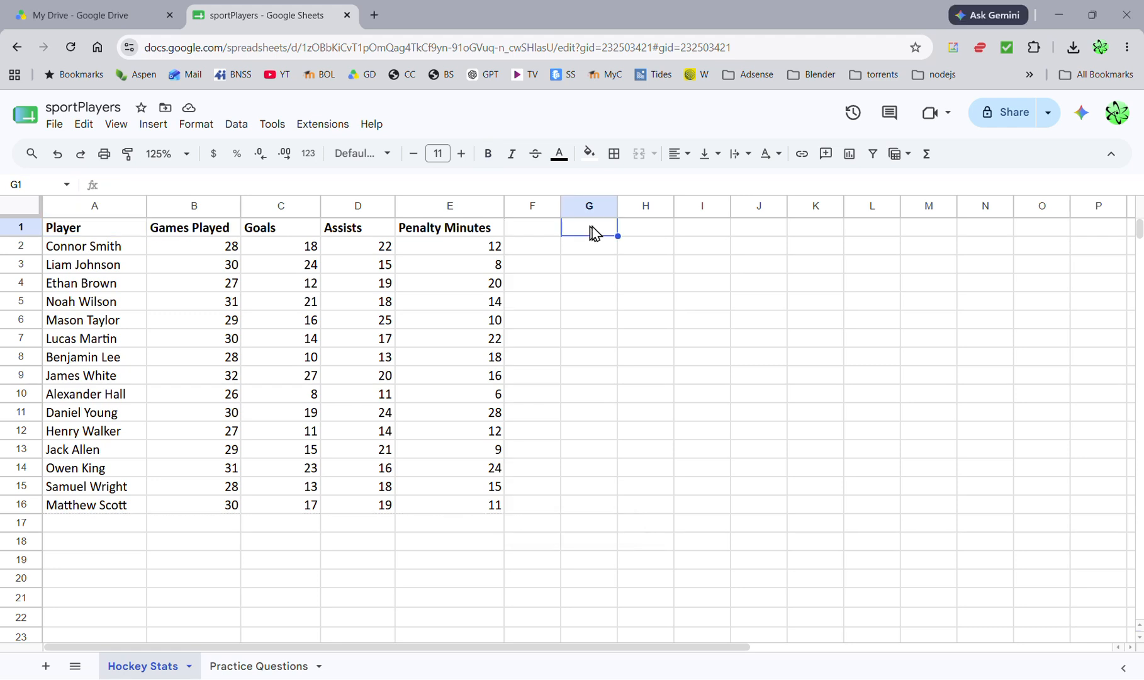
type("Total Goals Score by everone")
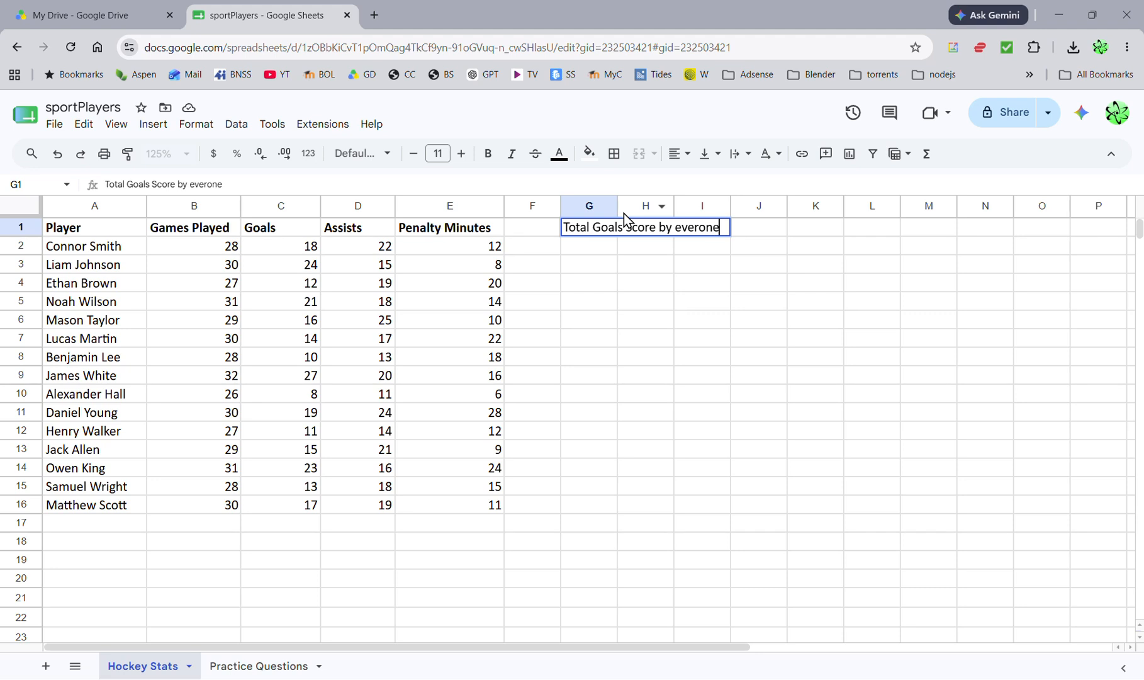
type(":")
left_click(758, 232)
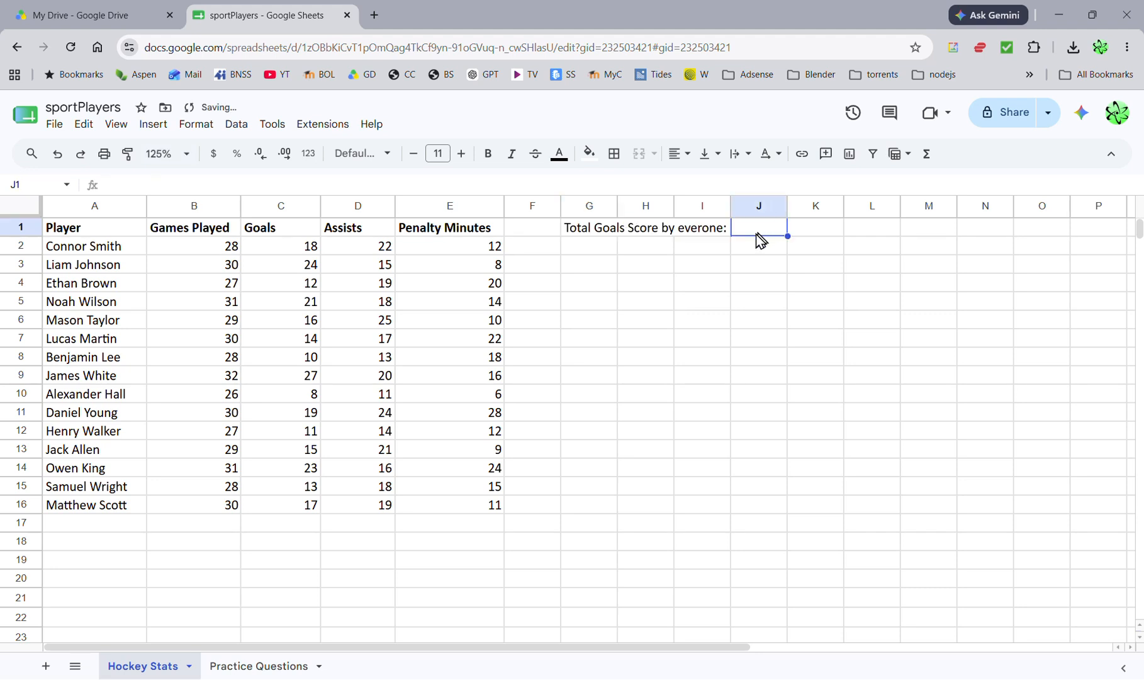
left_click_drag(787, 213, 851, 213)
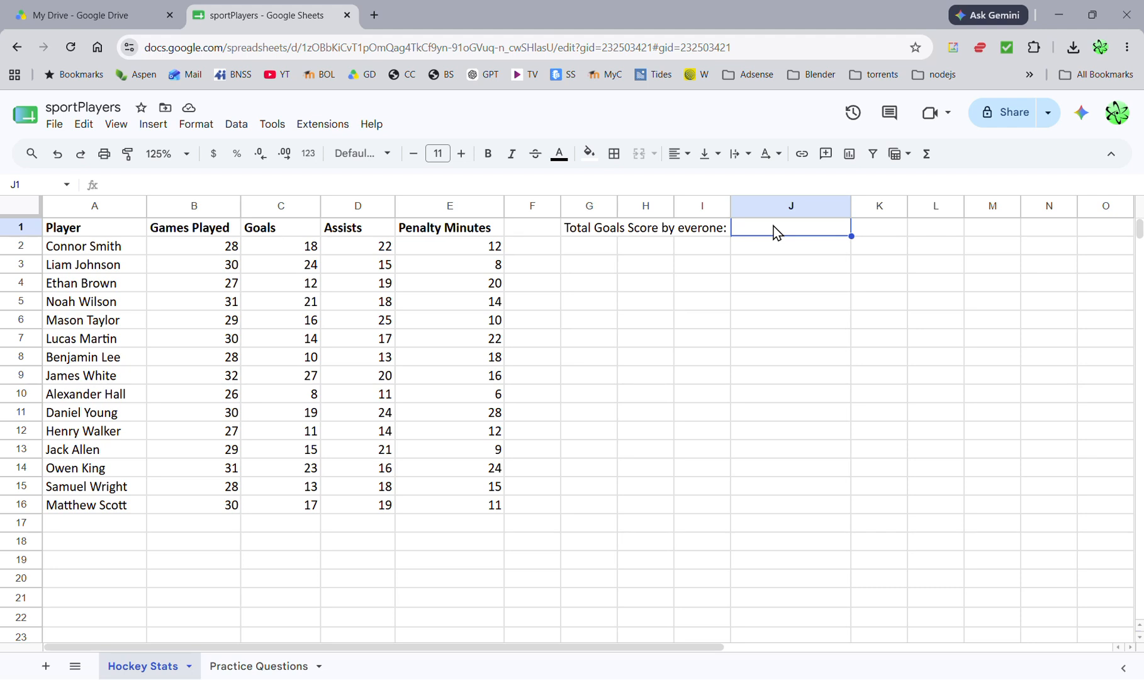
type("kjkjk")
key("BackSpace")
key("BackSpace")
key("BackSpace")
key("BackSpace")
key("BackSpace")
type("2323")
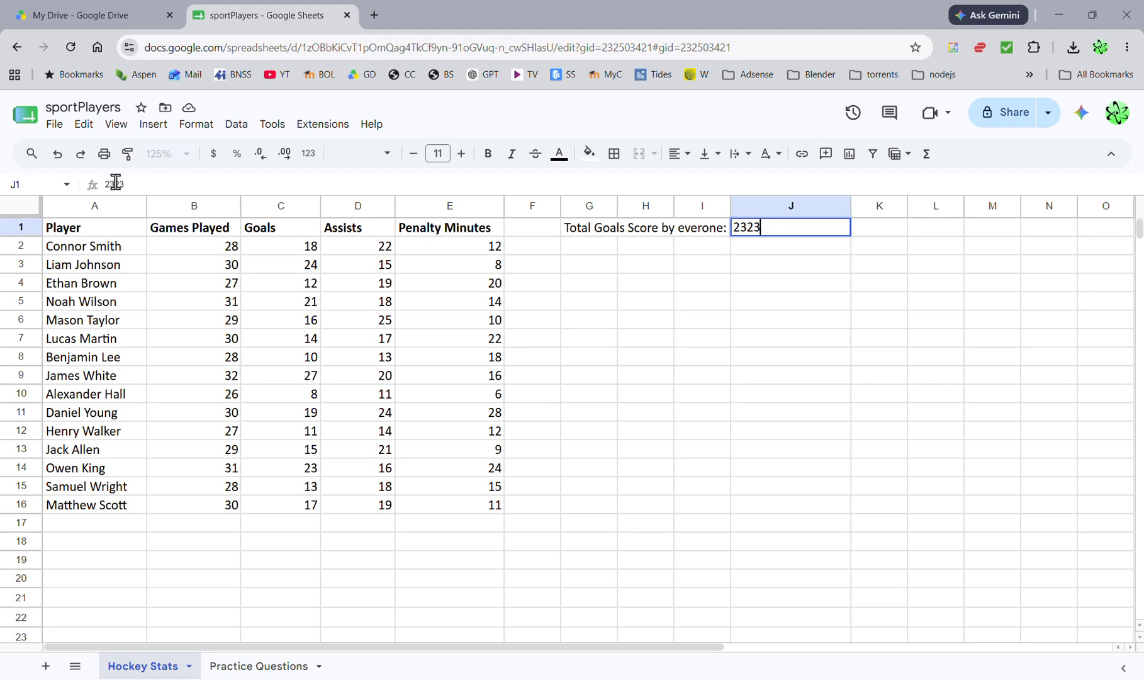
left_click_drag(761, 227, 733, 230)
type("=")
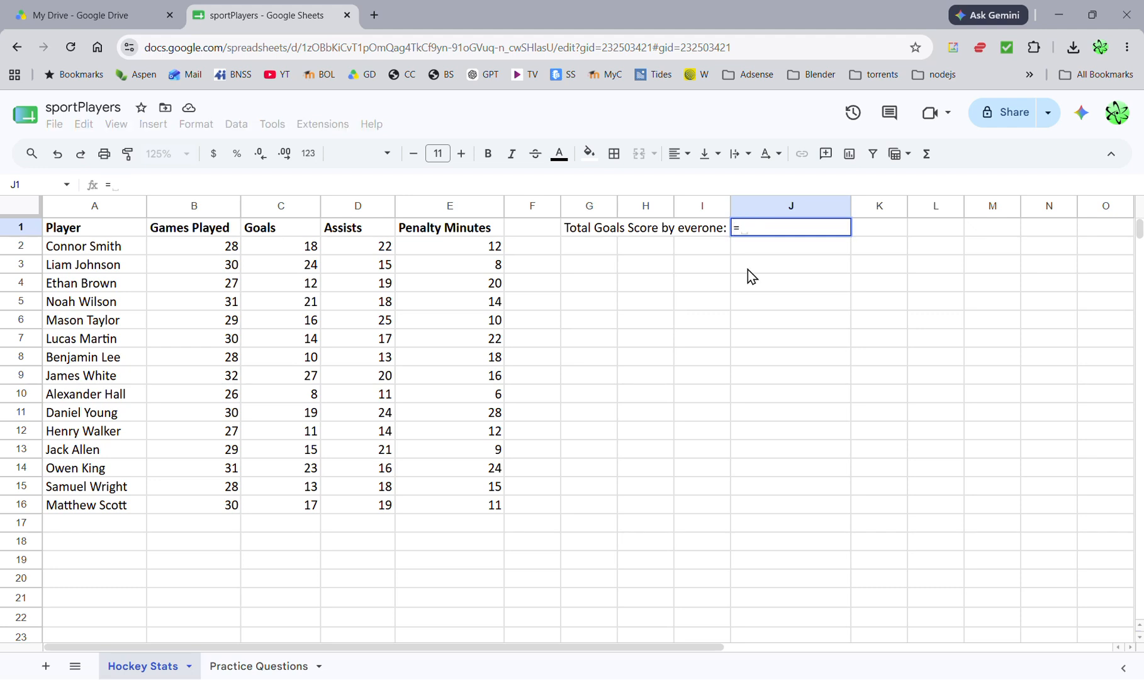
key("BackSpace")
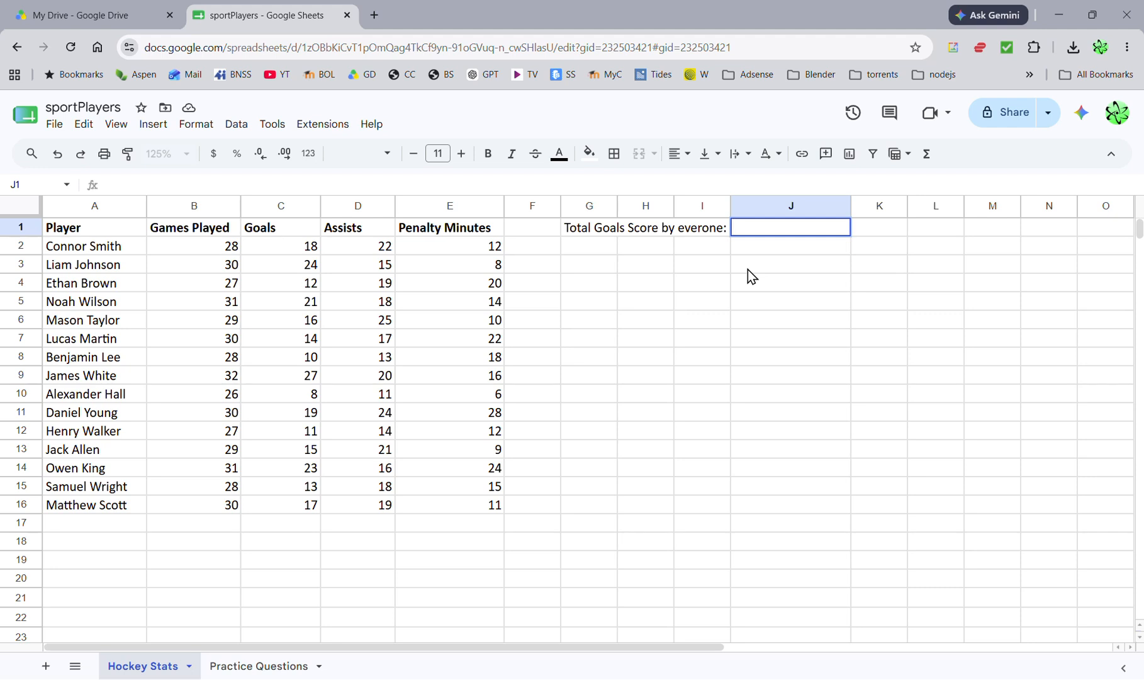
Step: Enter the formula =sum(C2:C16) in cell J1 to total the Goals column
type("=")
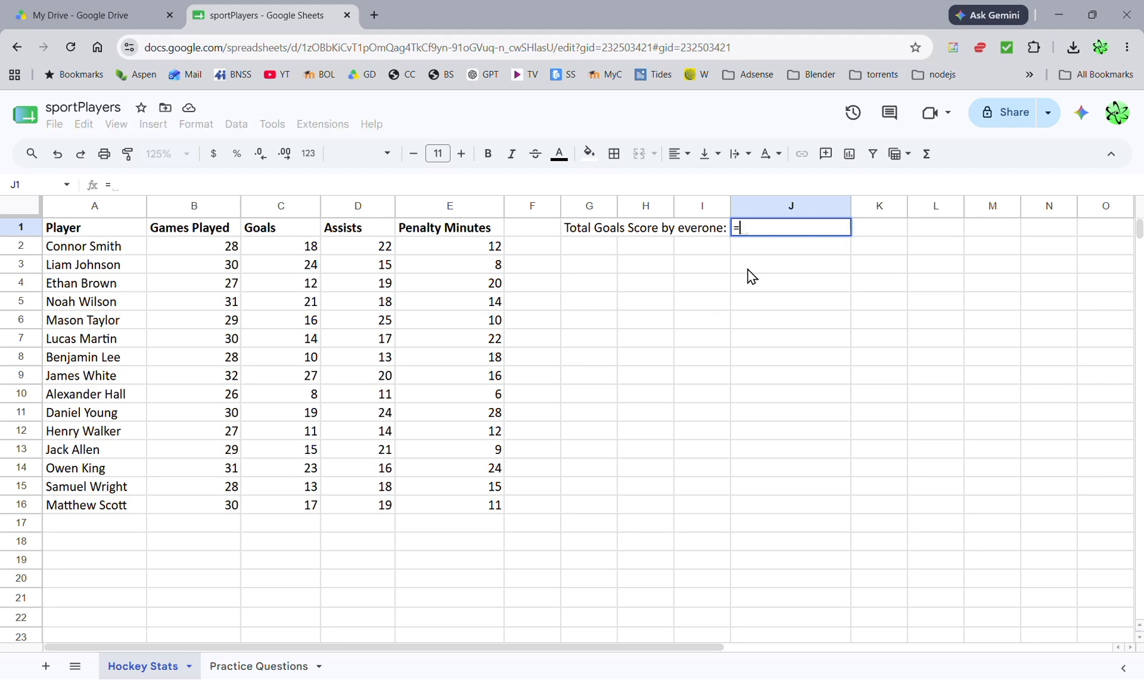
type("s")
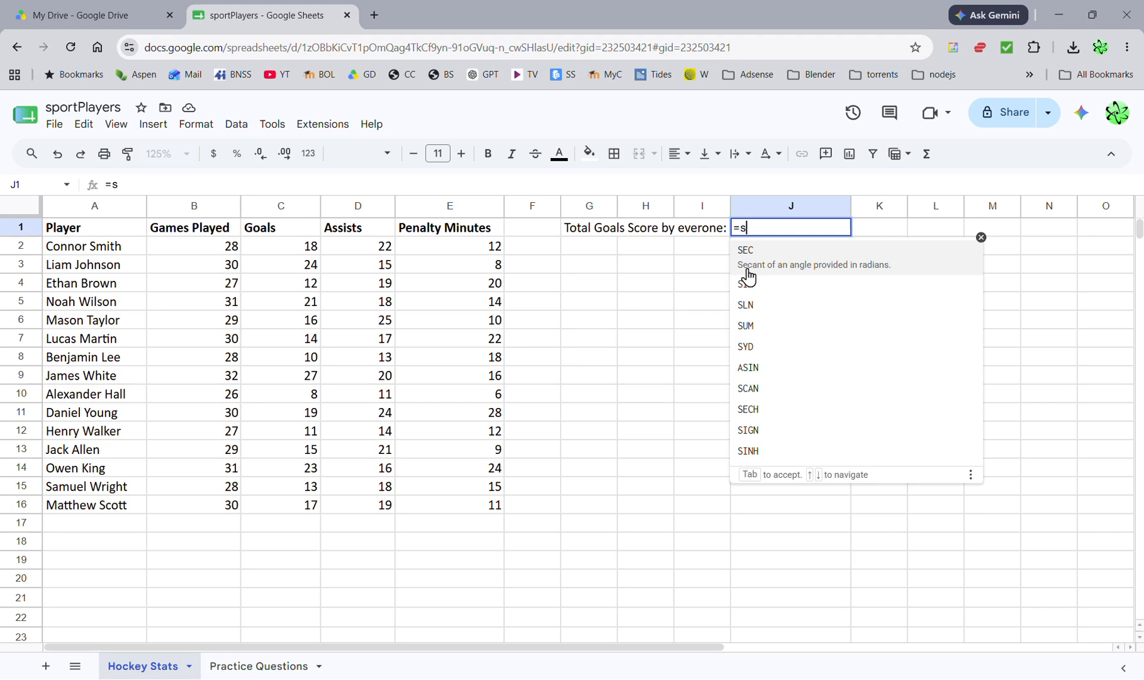
type("u")
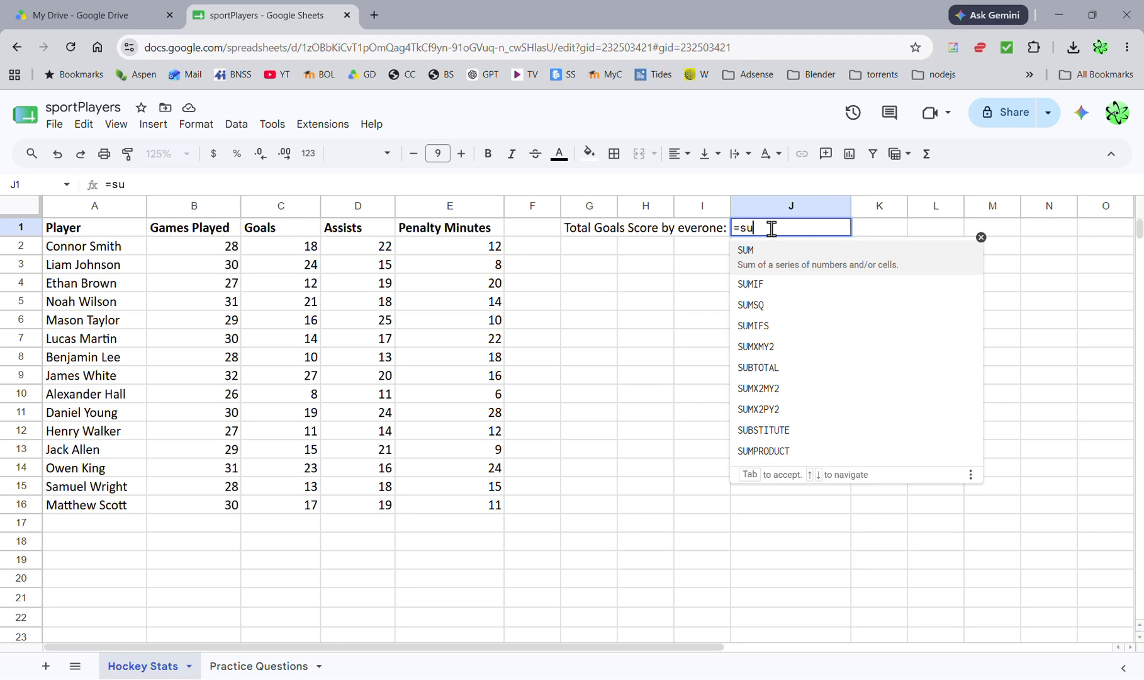
type("m")
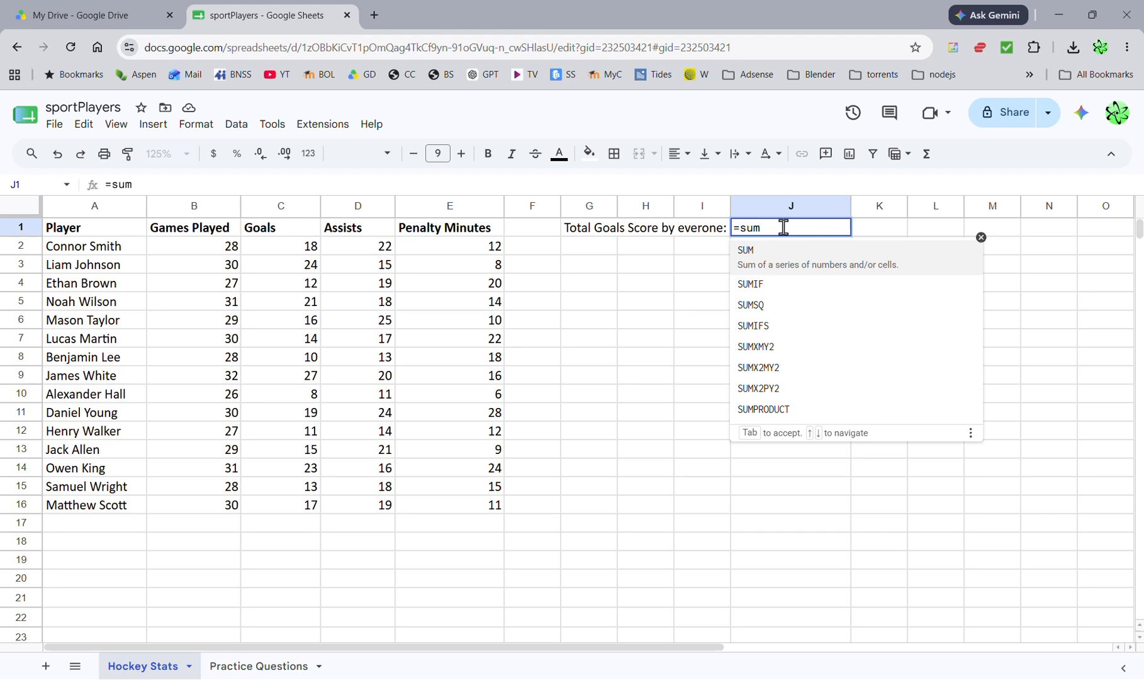
type("(")
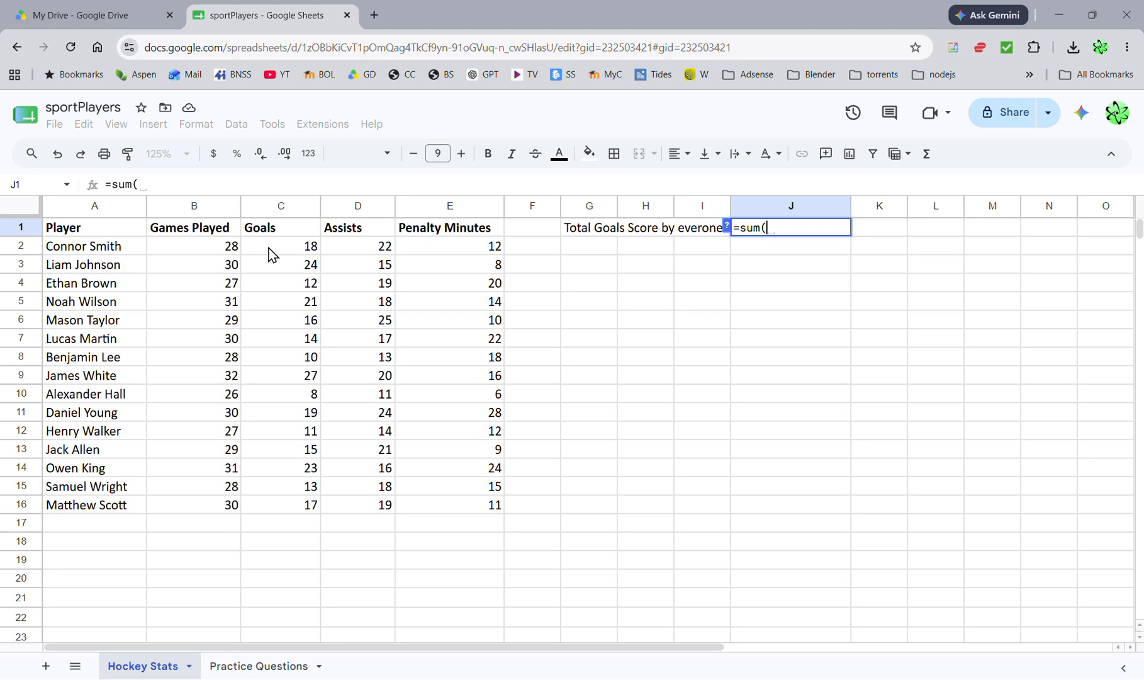
left_click_drag(269, 247, 274, 504)
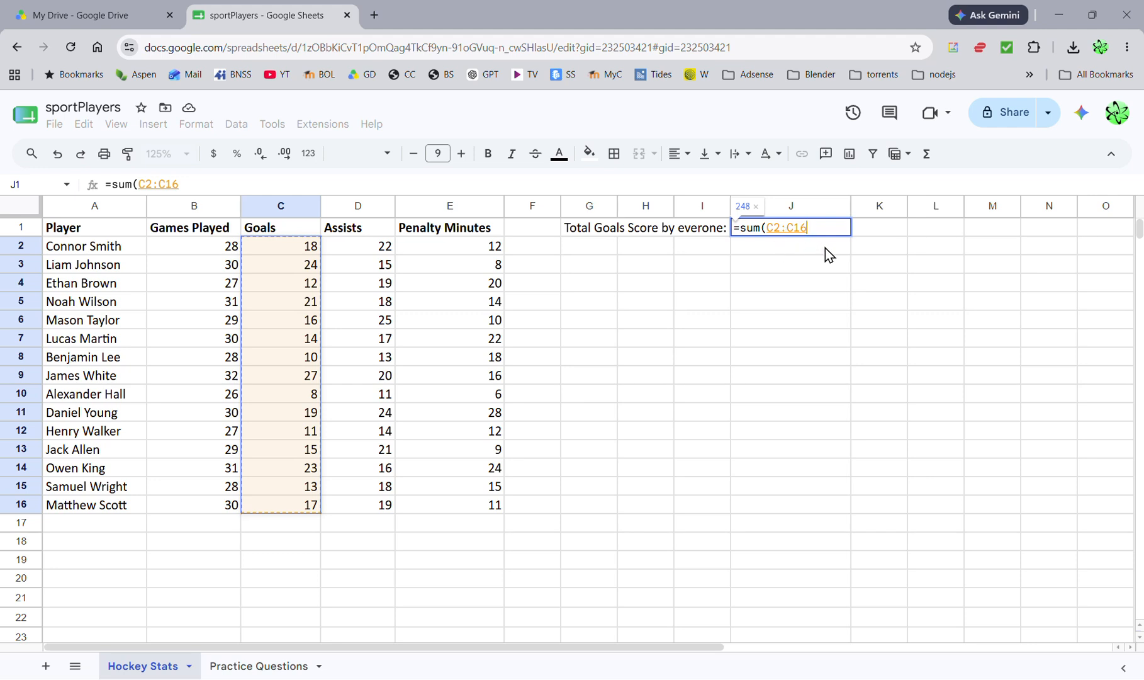
type(")")
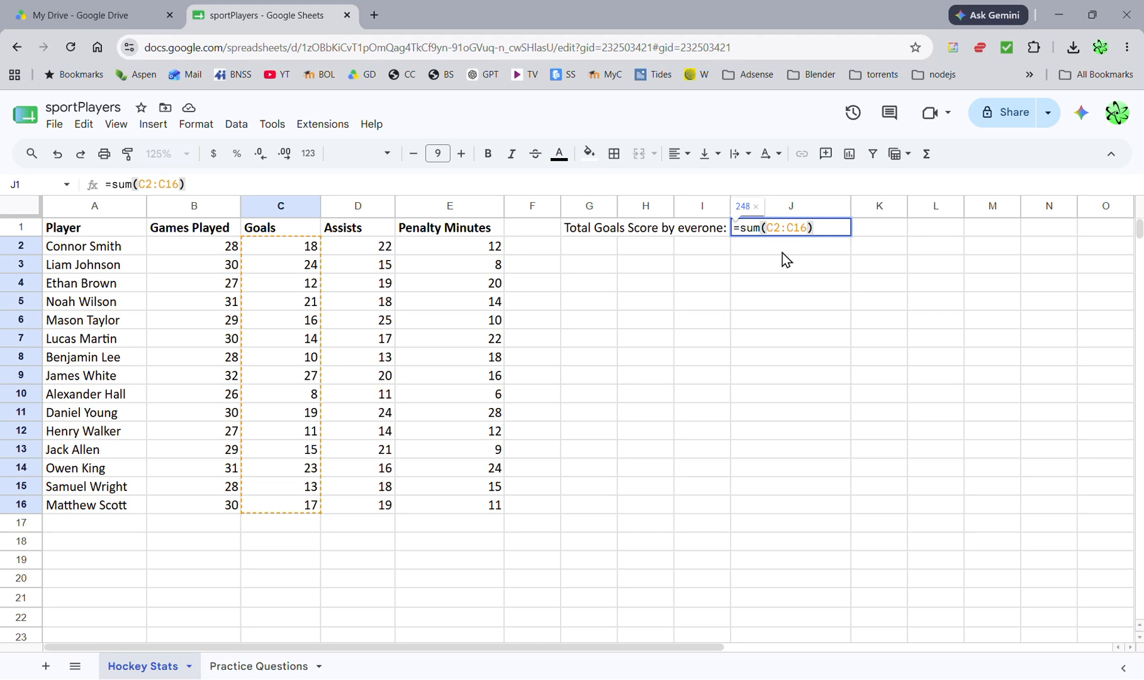
key("Return")
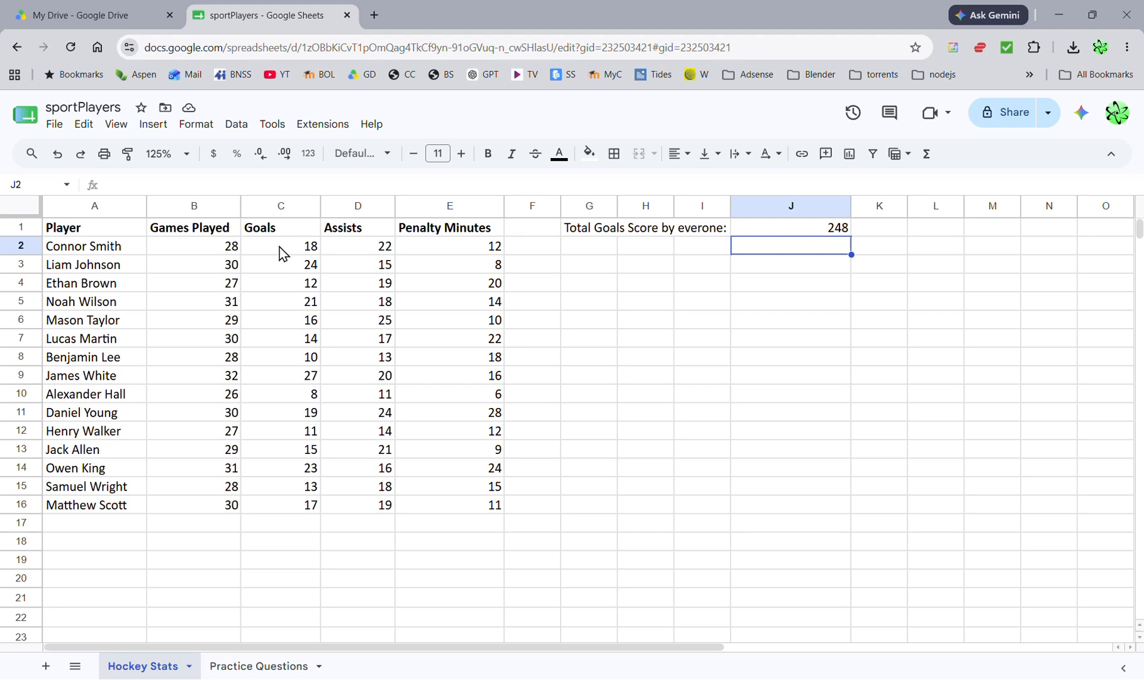
Step: Enter the formula =sum(c2:c16) in cell C17, directly below the Goals values
left_click(275, 527)
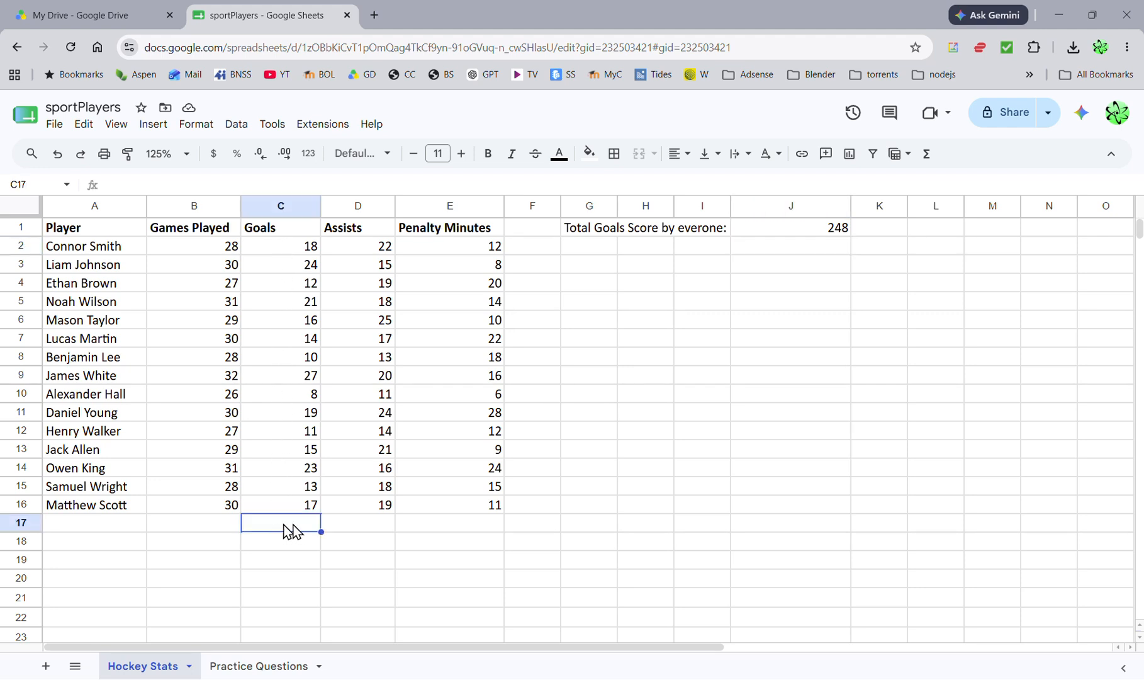
type("=sum(")
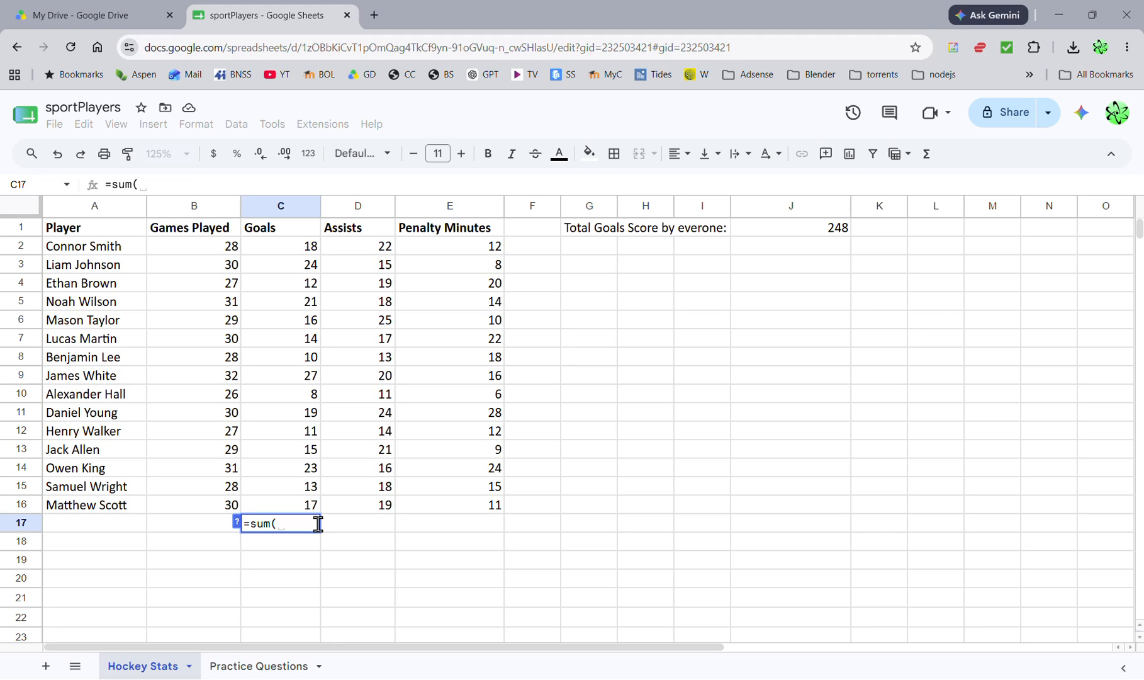
type("c2")
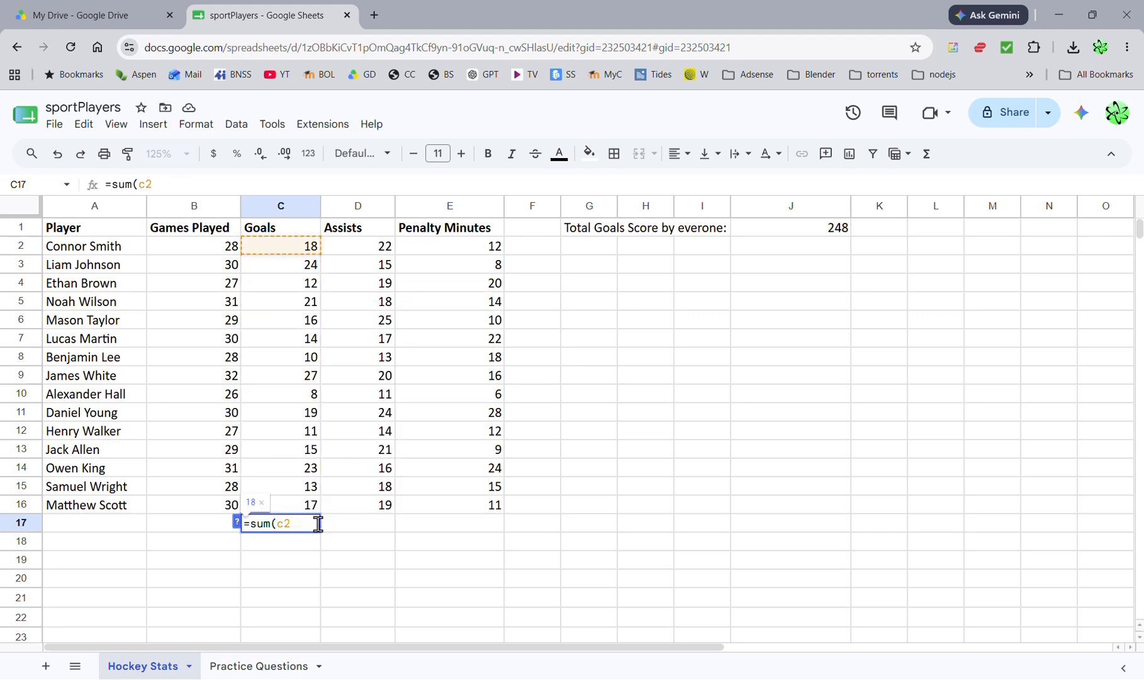
type(":")
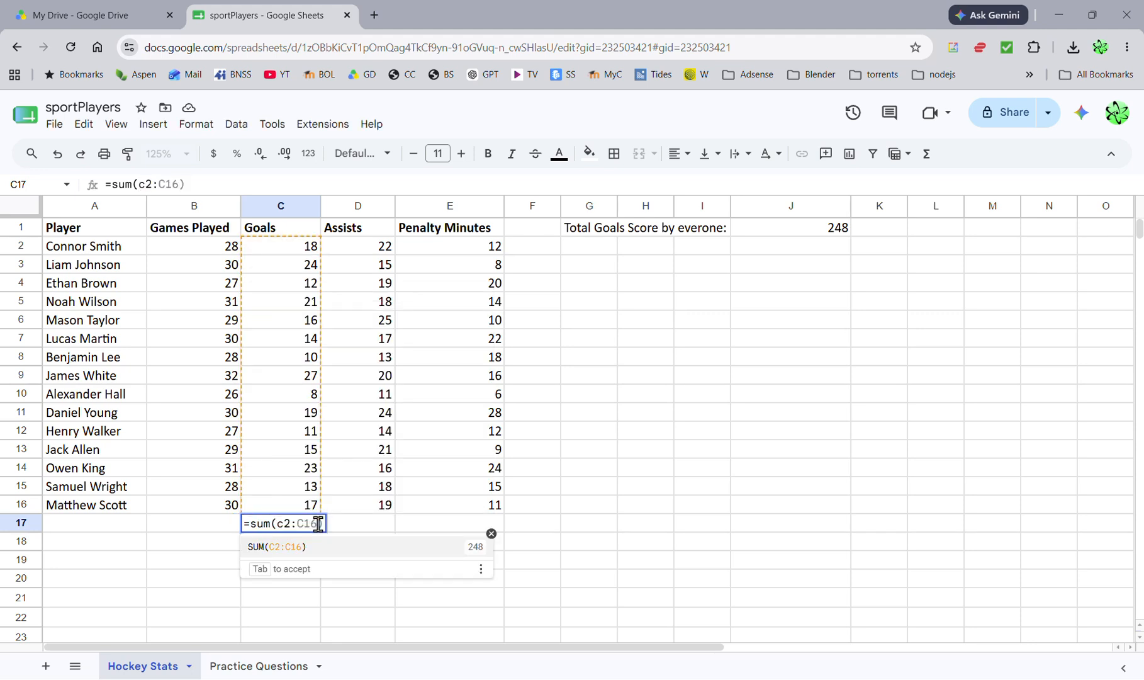
type("c16)")
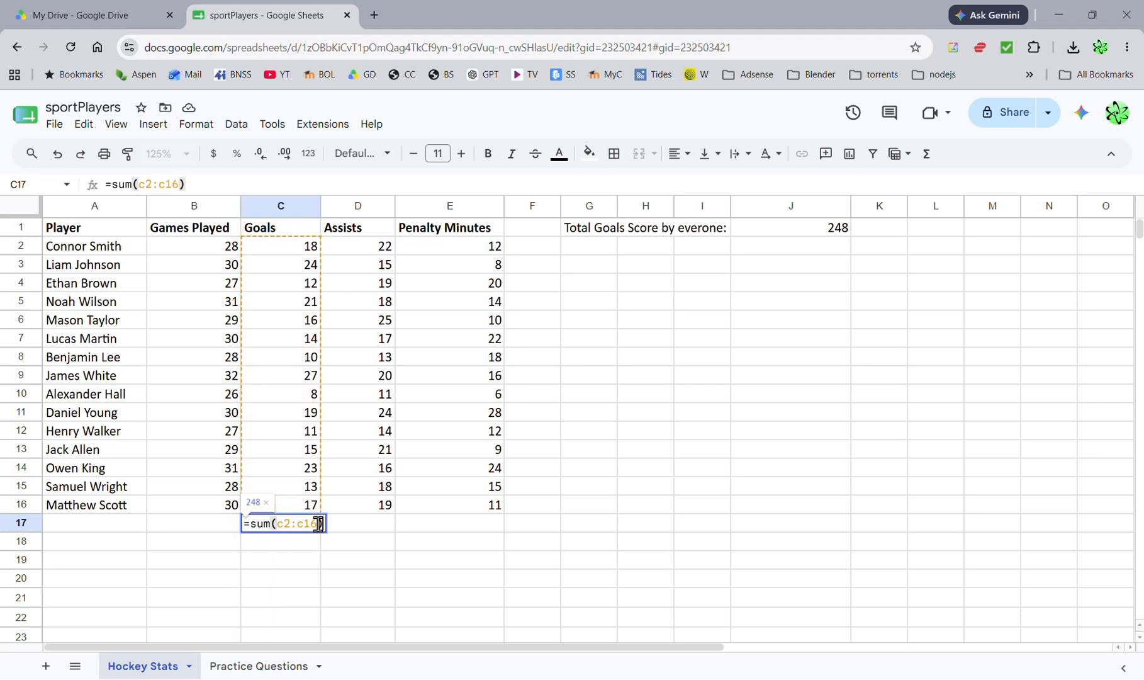
key("Return")
Step: Format the Goals total in cell C17 as bold and italic
left_click(313, 526)
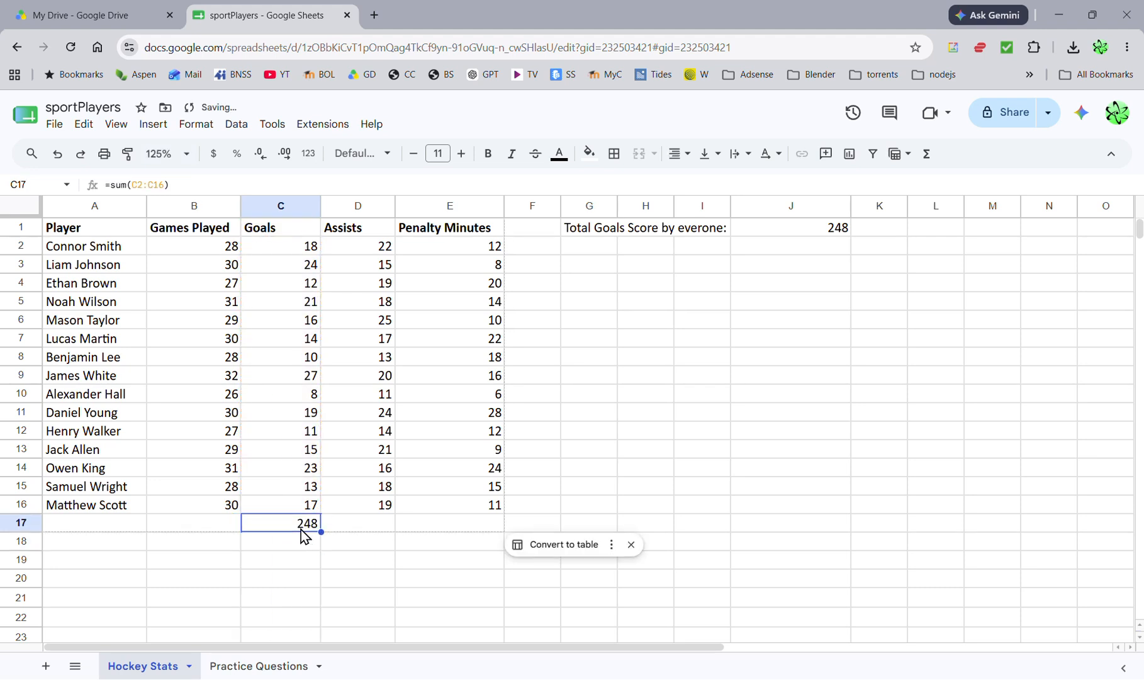
left_click(488, 155)
left_click(513, 158)
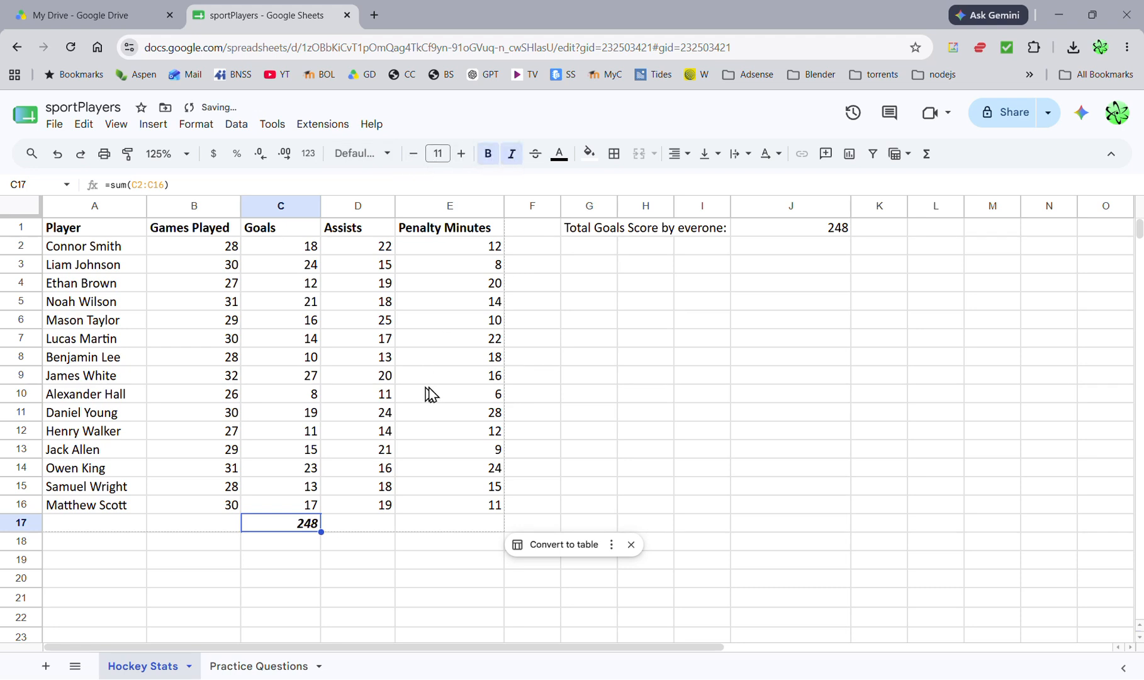
Step: Examine the formula behind the goals total in cell J1 without changing it
left_click(781, 230)
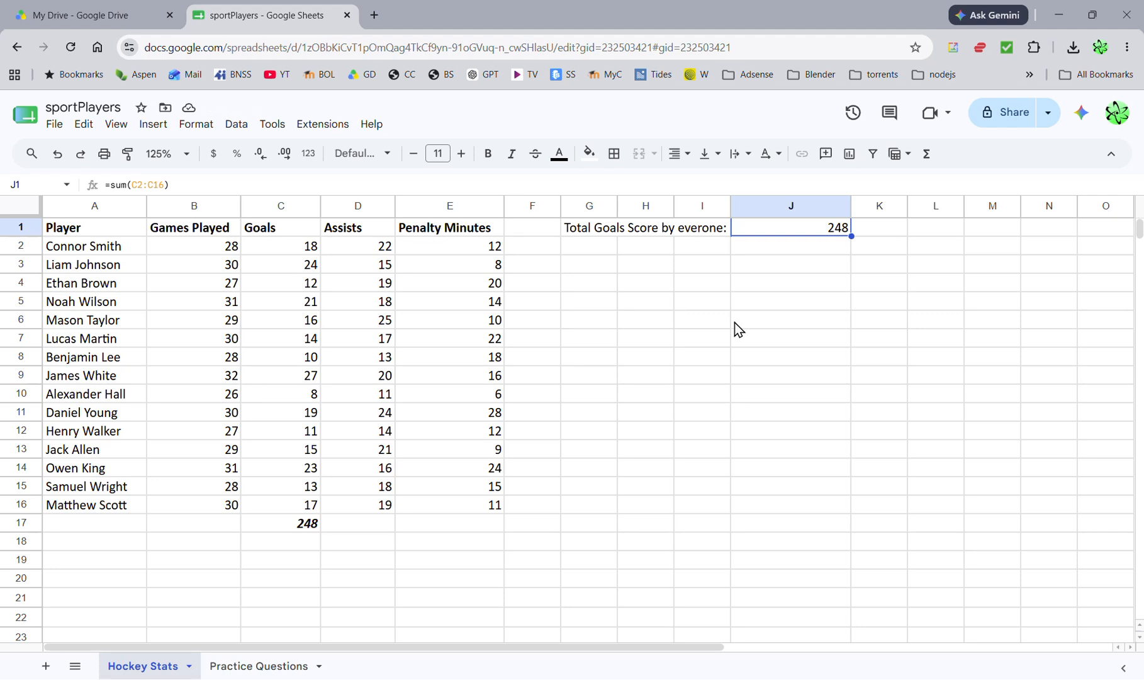
left_click(688, 308)
left_click(792, 229)
left_click(144, 185)
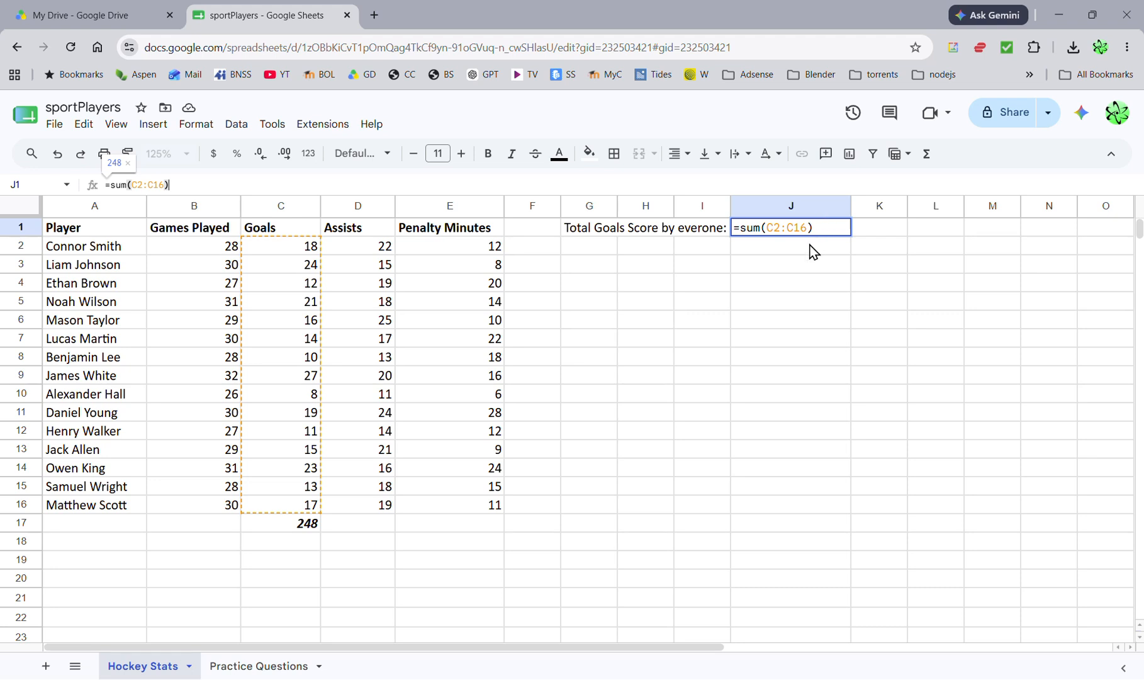
key("Escape")
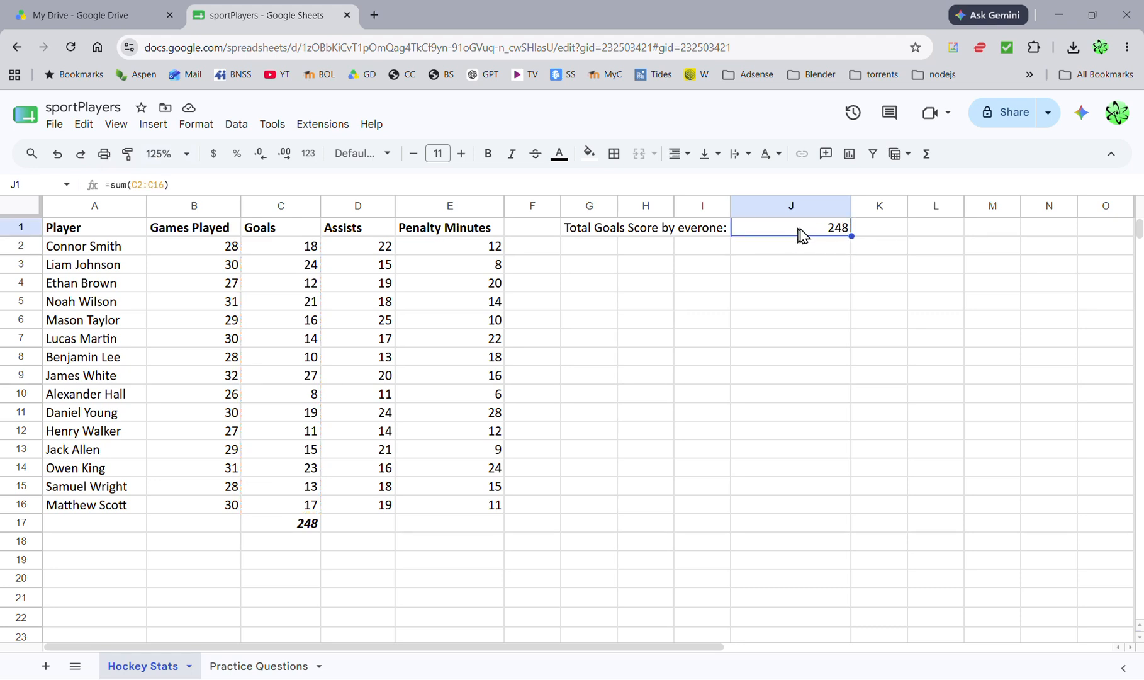
Step: Try to repoint the SUM formula in J1 to cells in the Penalty Minutes column
double_click(792, 225)
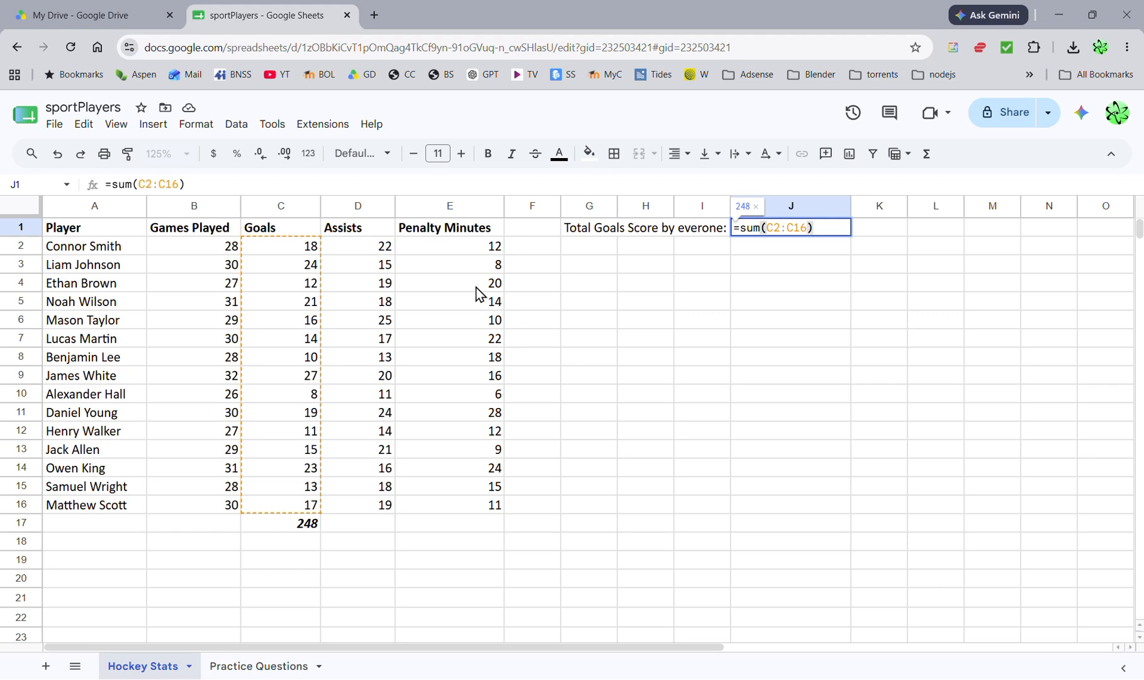
left_click_drag(475, 291, 501, 383)
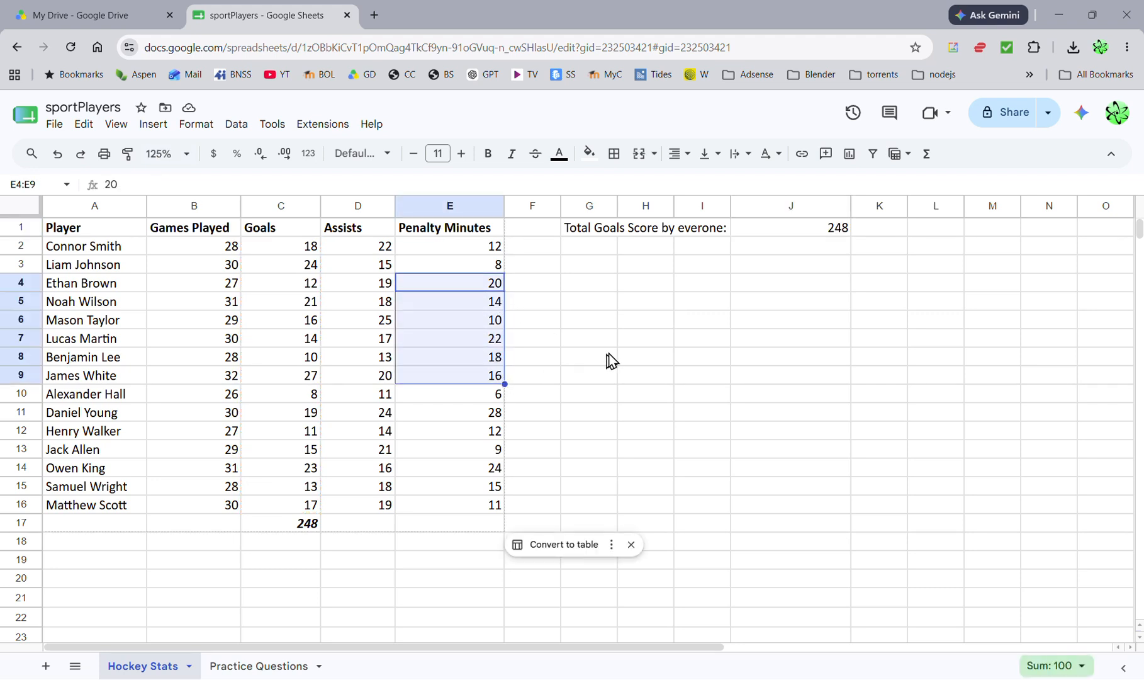
left_click(804, 226)
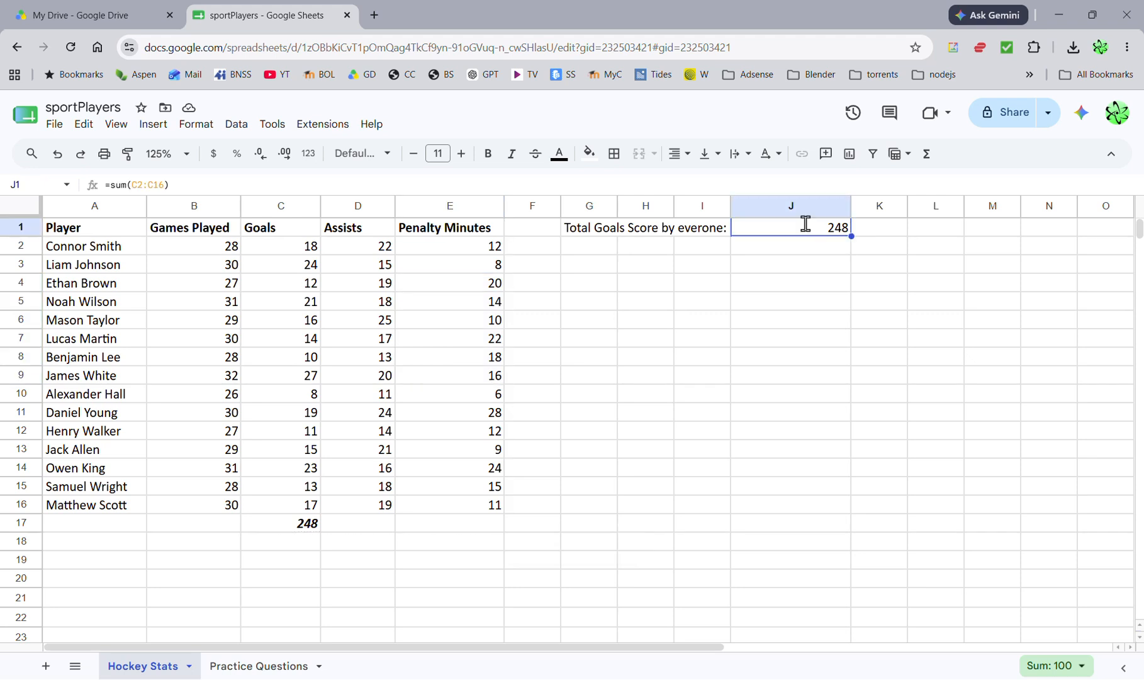
double_click(803, 228)
double_click(796, 228)
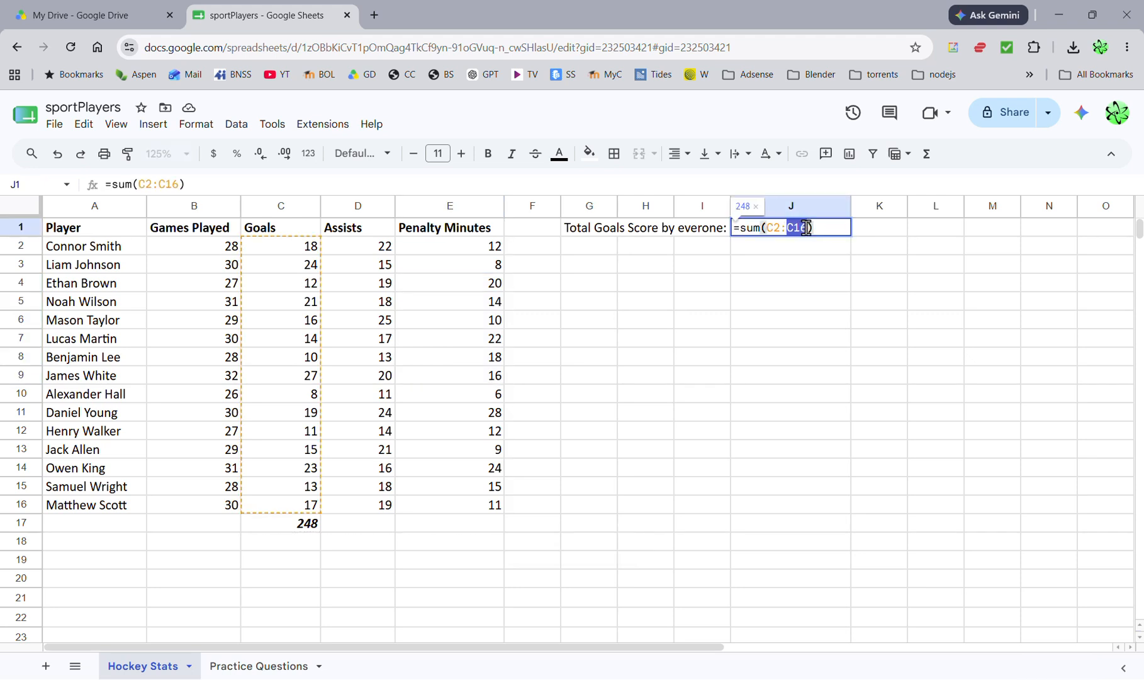
left_click(456, 289)
left_click_drag(456, 289, 458, 434)
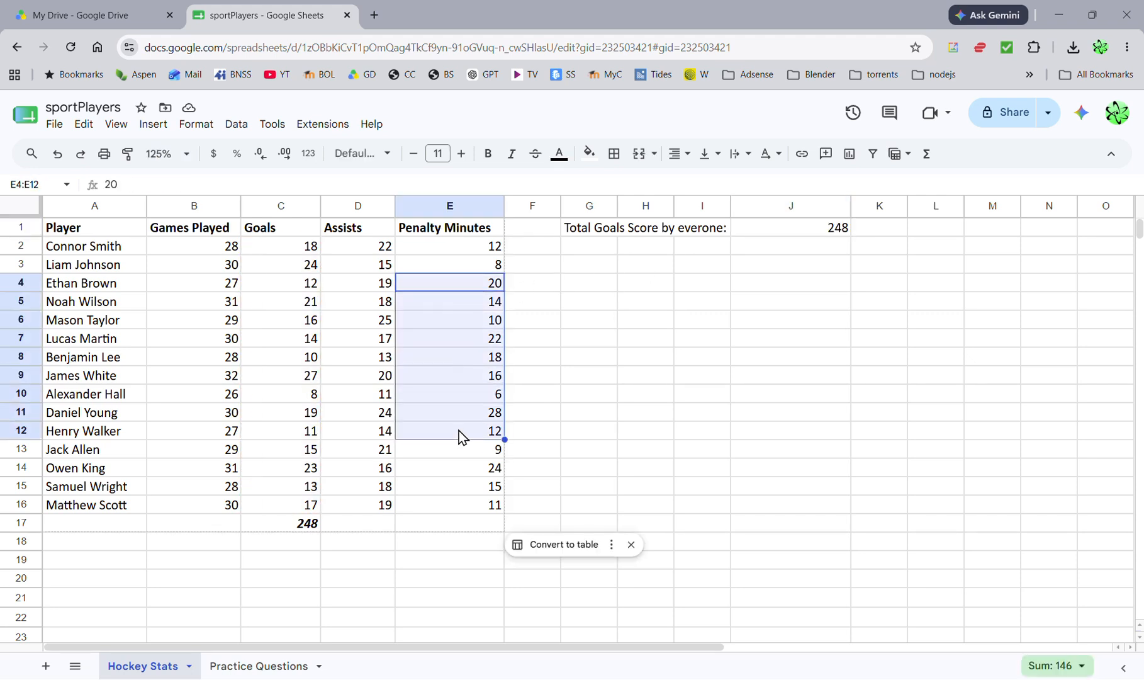
Step: Change the SUM formula in J1 to total the Penalty Minutes range E2:E16
double_click(797, 228)
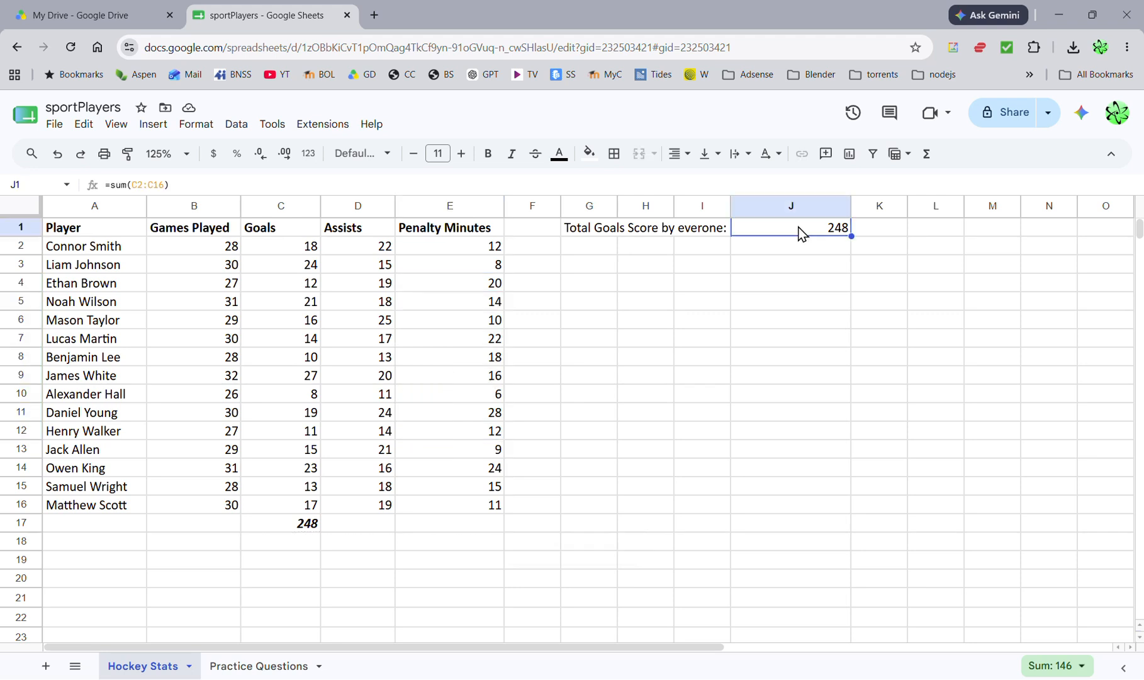
double_click(793, 227)
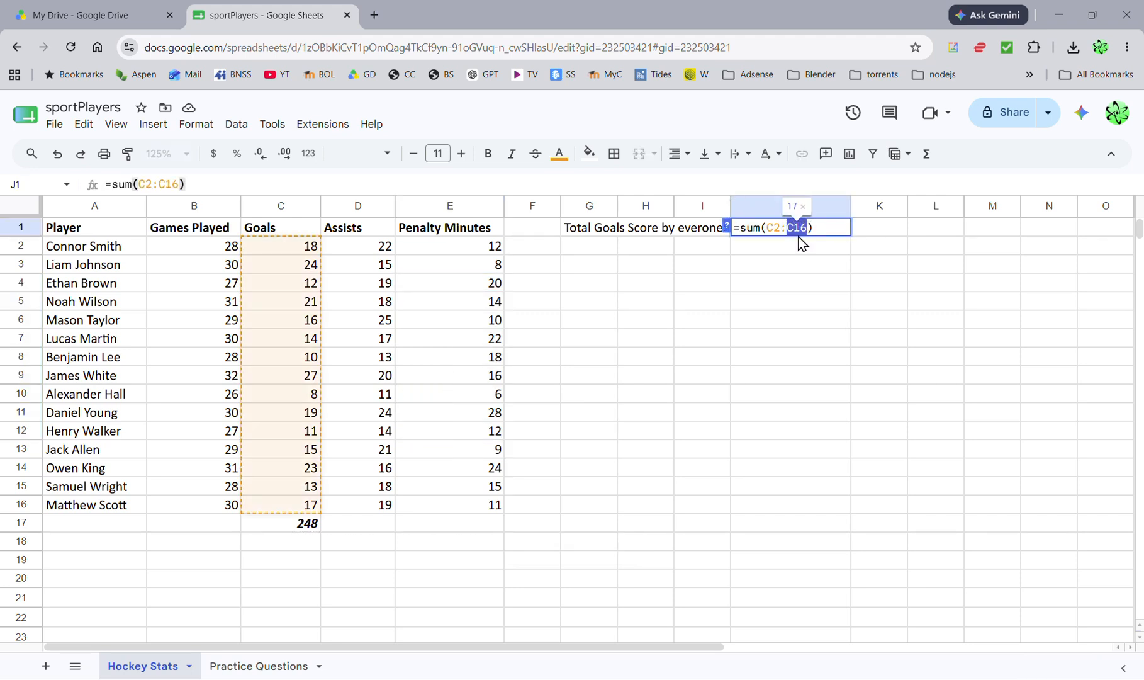
left_click(817, 226)
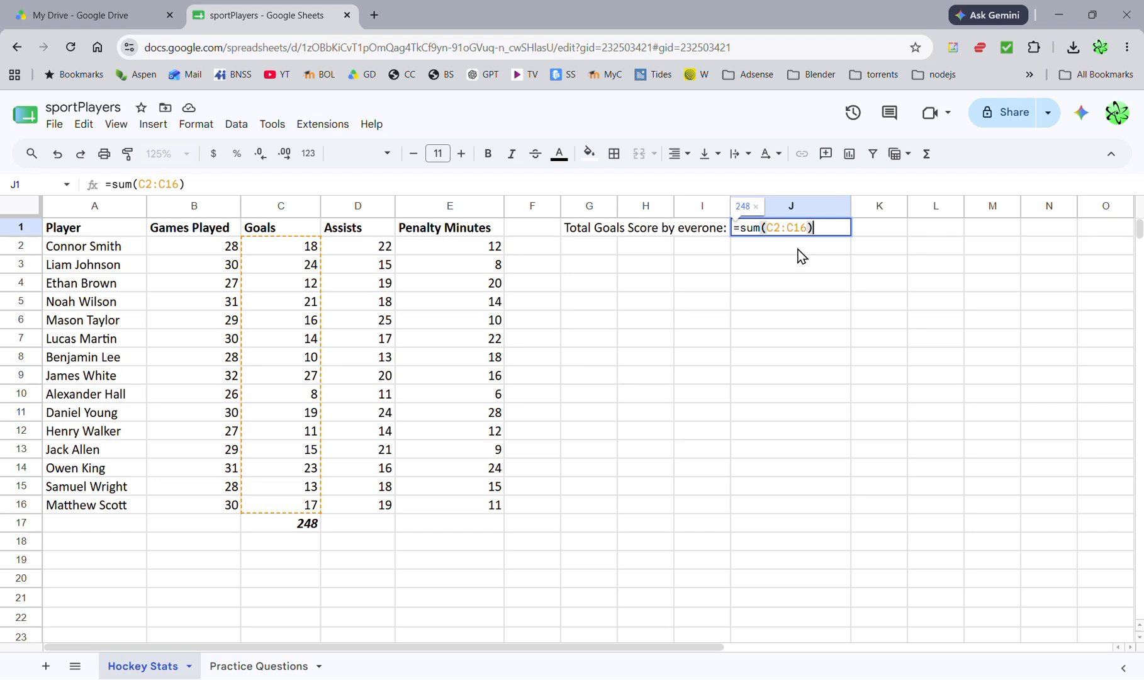
key("BackSpace")
key("BackSpace")
key("BackSpace")
key("BackSpace")
key("BackSpace")
key("BackSpace")
key("BackSpace")
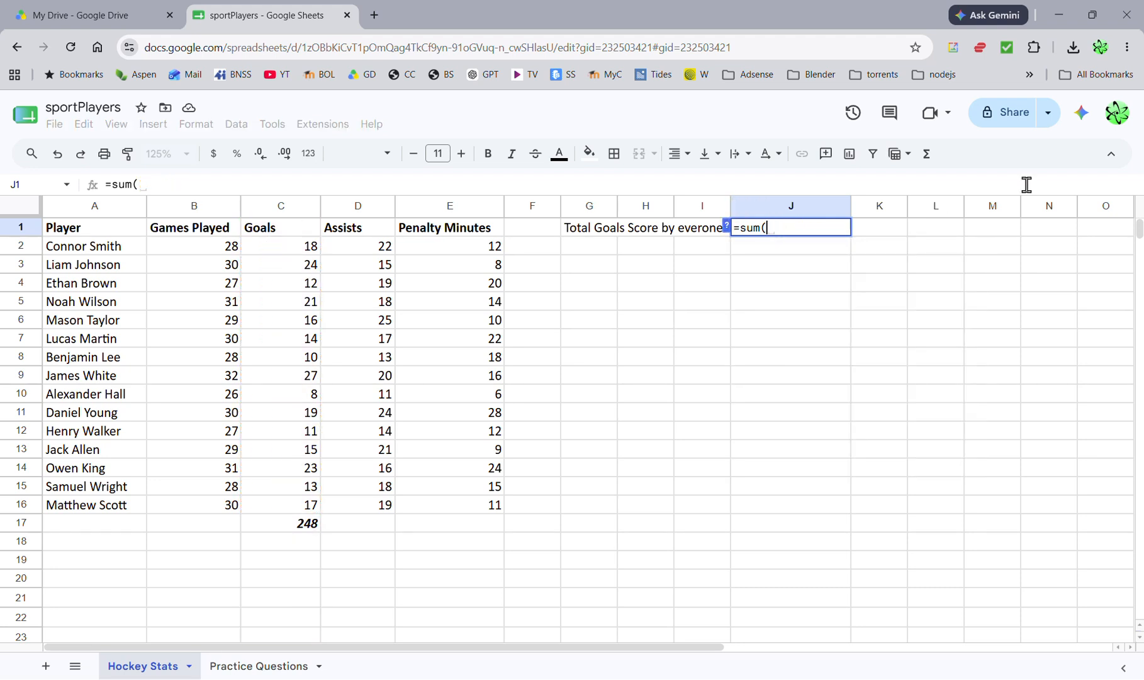
left_click_drag(433, 247, 443, 508)
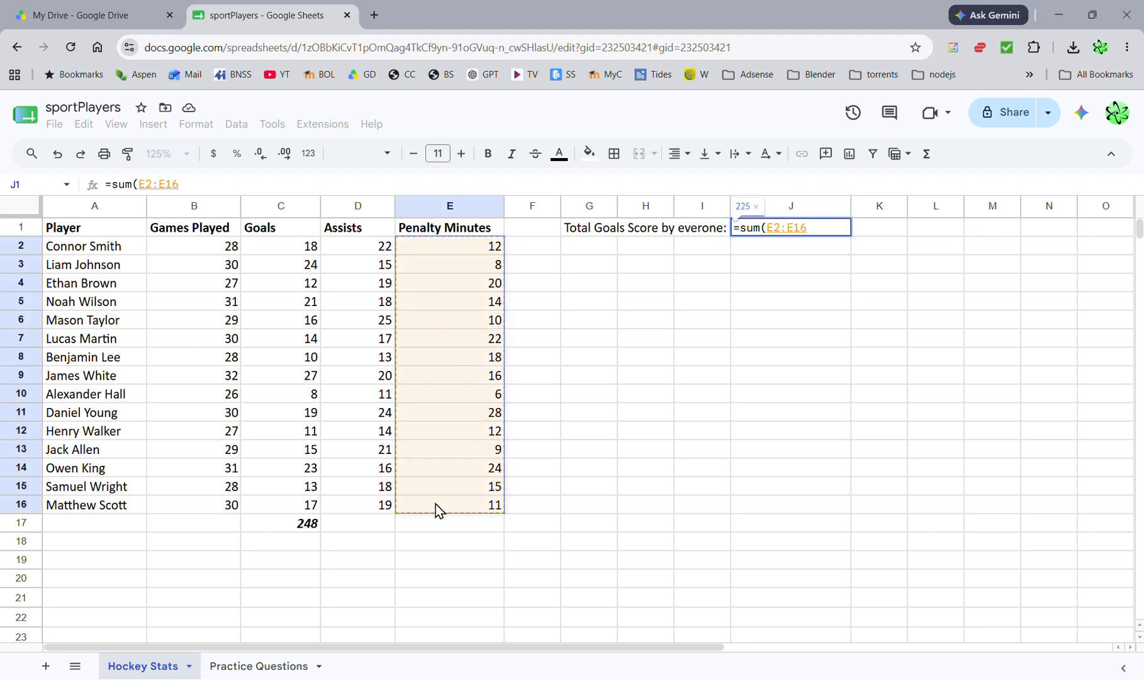
type(")")
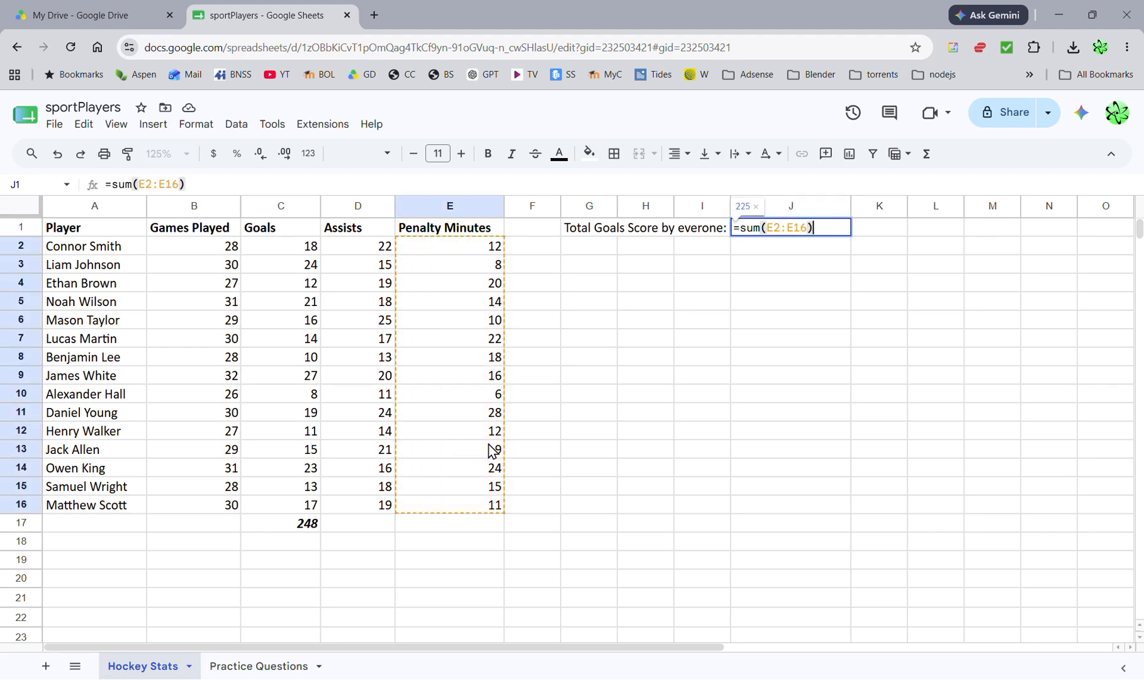
key("Return")
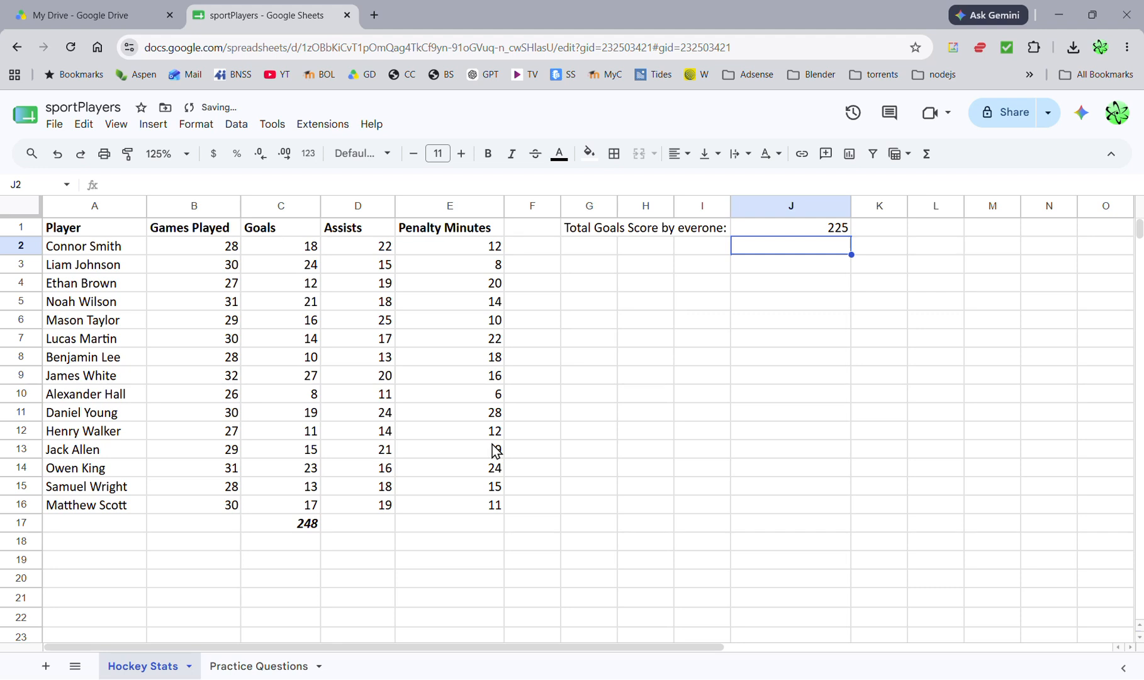
Step: Replace the formula in J1 with =sum(C2:C16) so it totals the Goals column
double_click(767, 234)
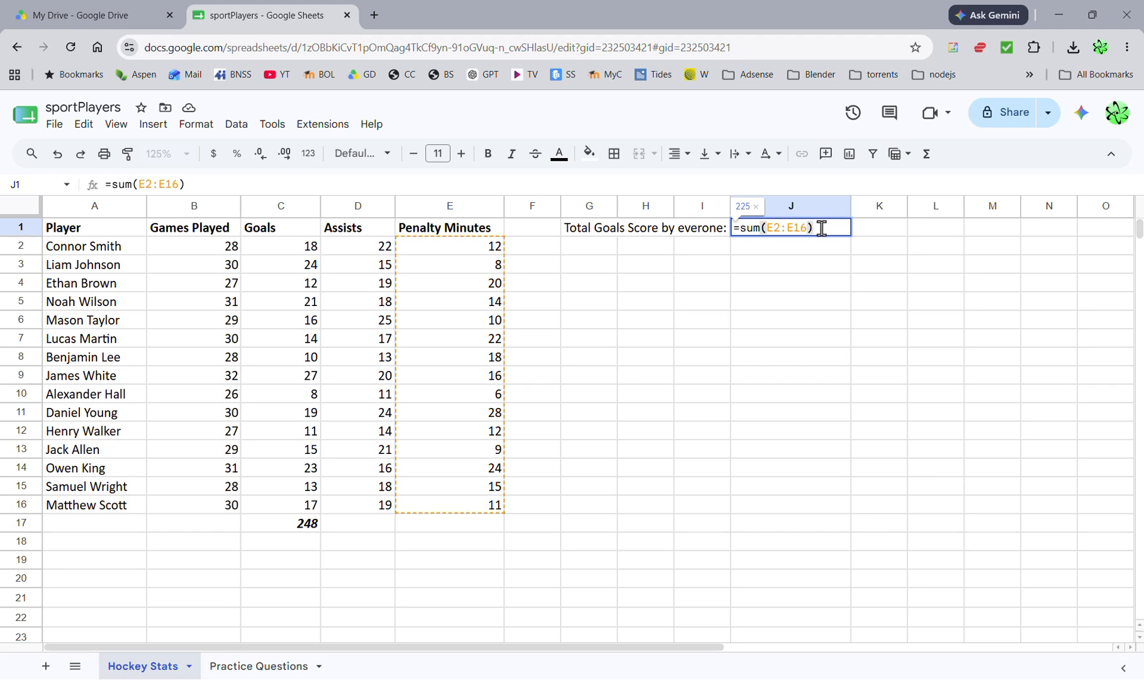
key("BackSpace")
key("BackSpace")
key("BackSpace")
key("BackSpace")
key("BackSpace")
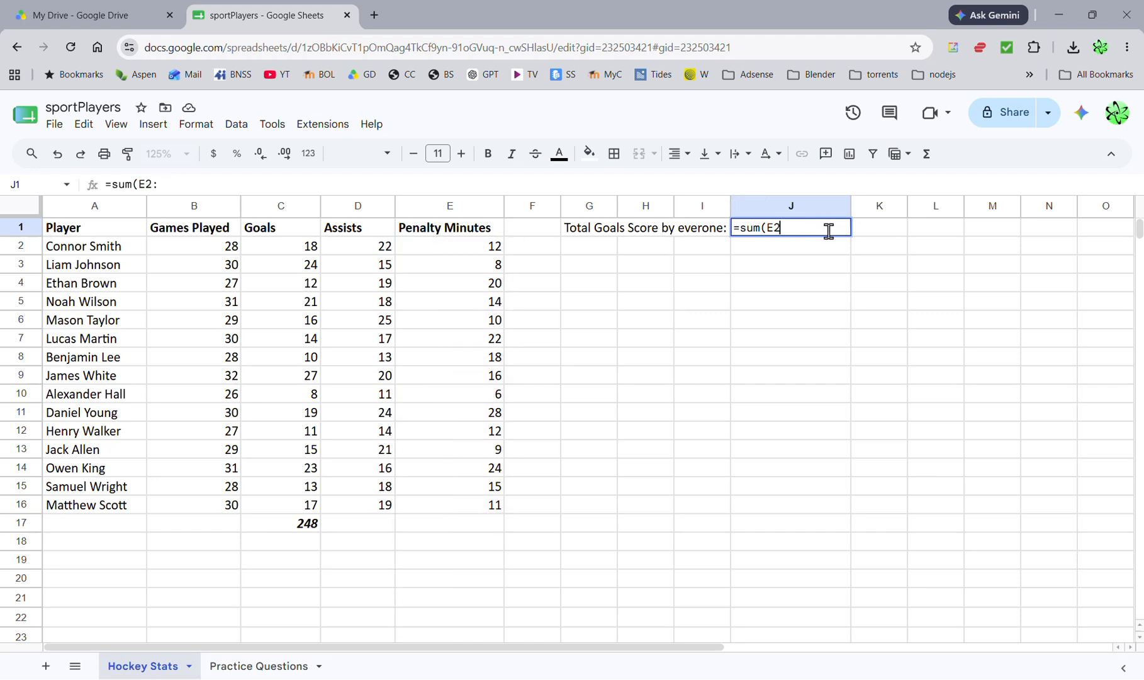
key("BackSpace")
key("BackSpace")
key("BackSpace")
key("BackSpace")
key("BackSpace")
key("BackSpace")
key("BackSpace")
type("=sum")
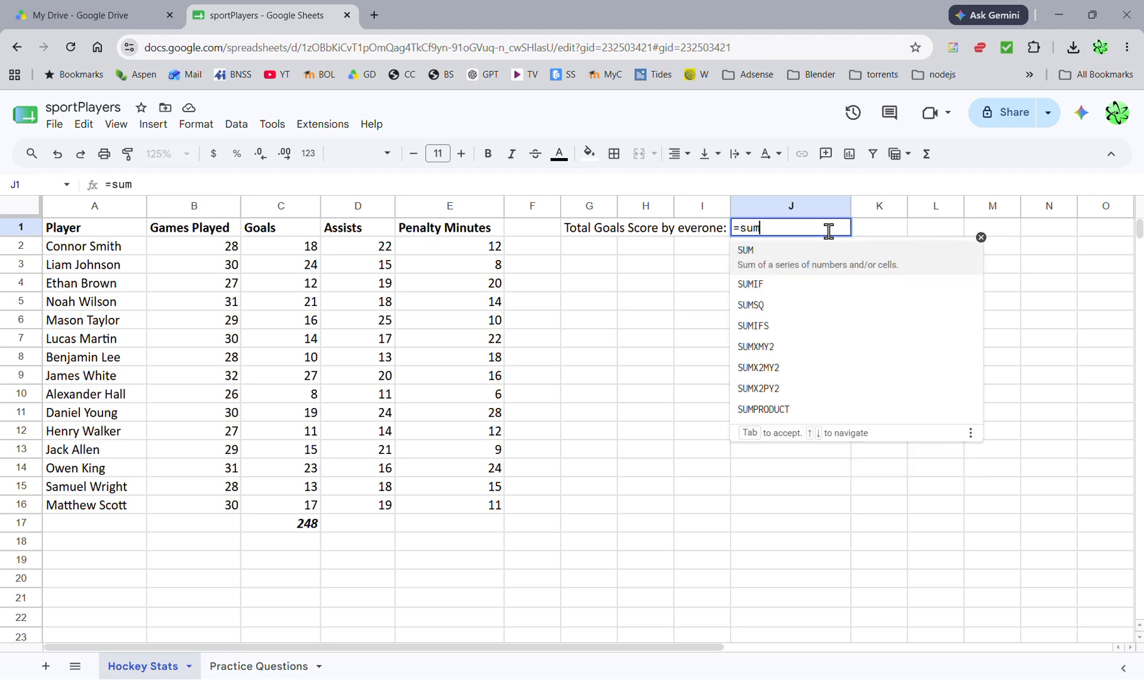
type("(")
left_click_drag(309, 248, 307, 504)
type(")")
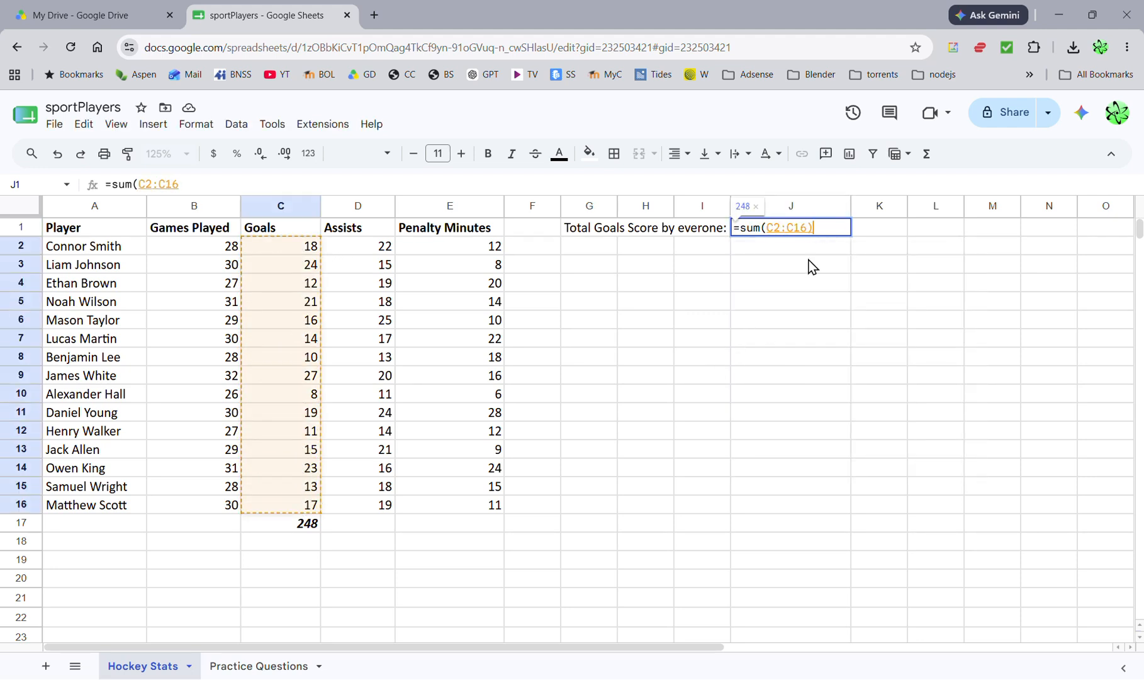
key("Return")
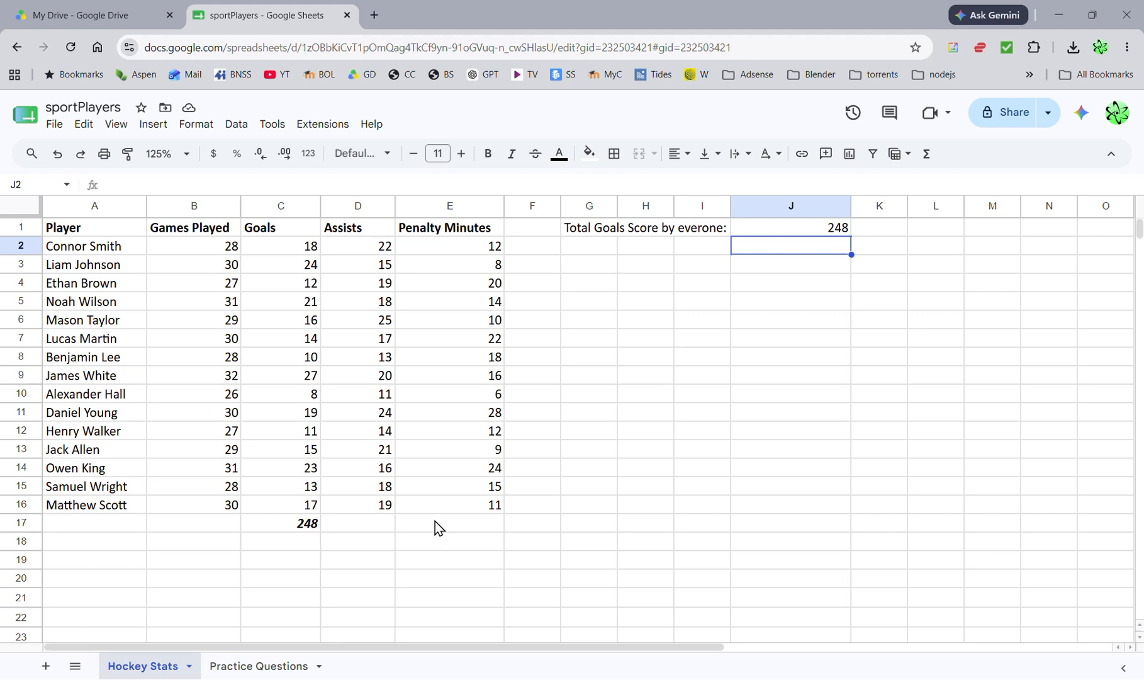
Step: Enter the label "Average Penalty Minutes:" in cell G5
left_click(579, 305)
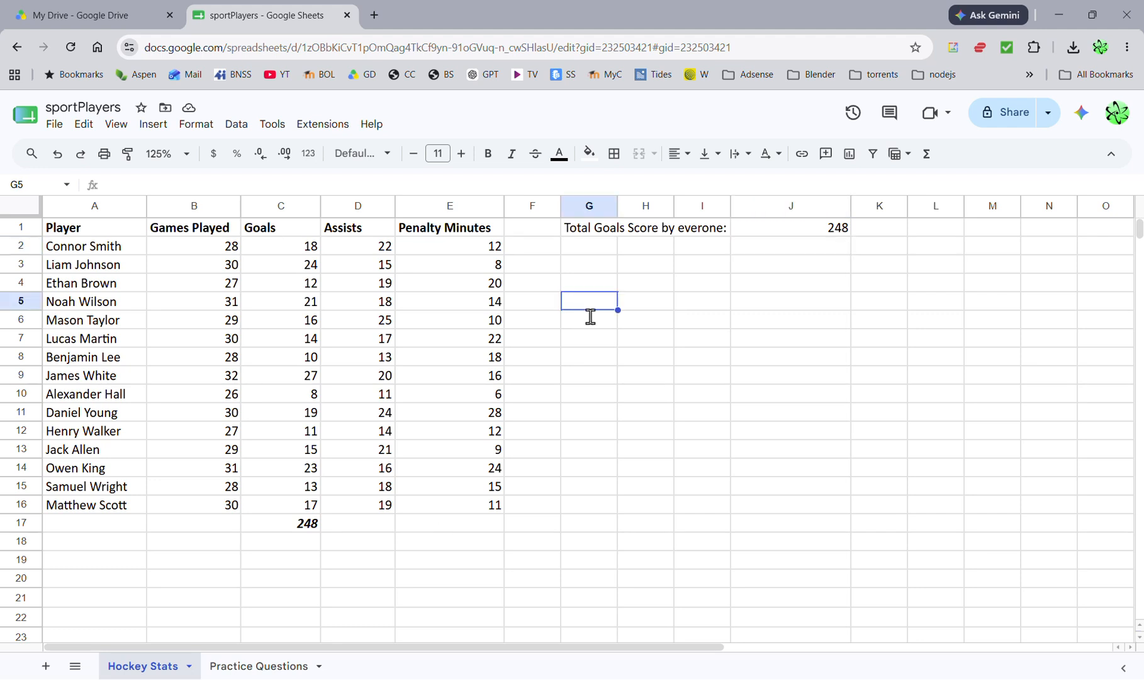
type("Average Penalty Minut")
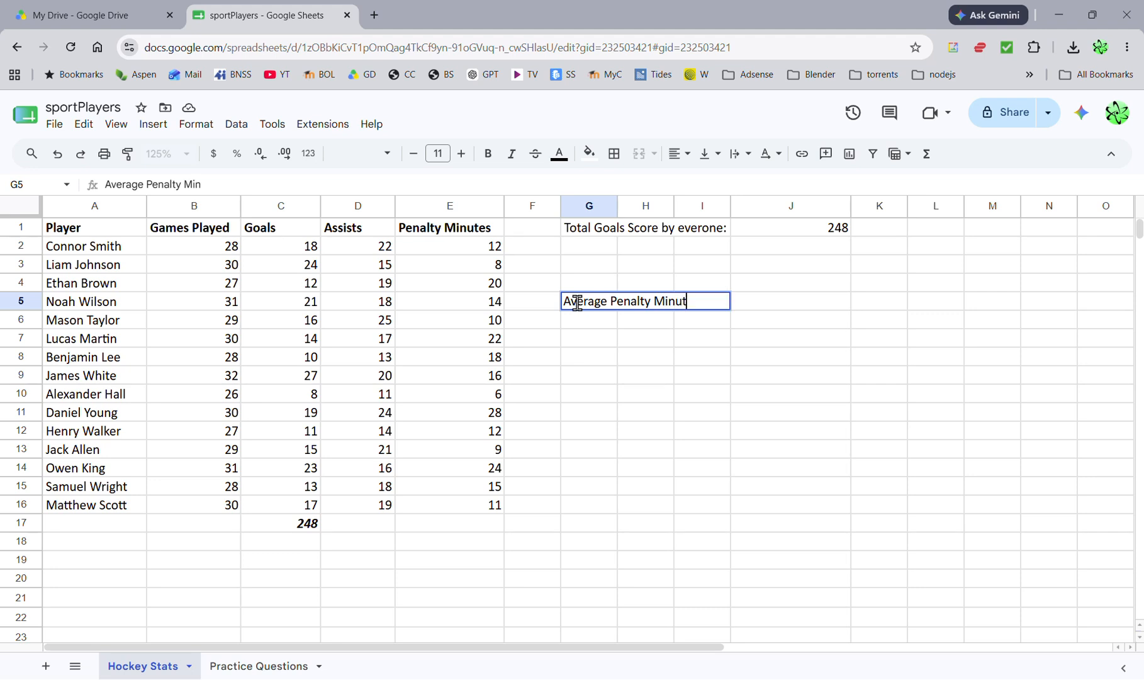
type("es:")
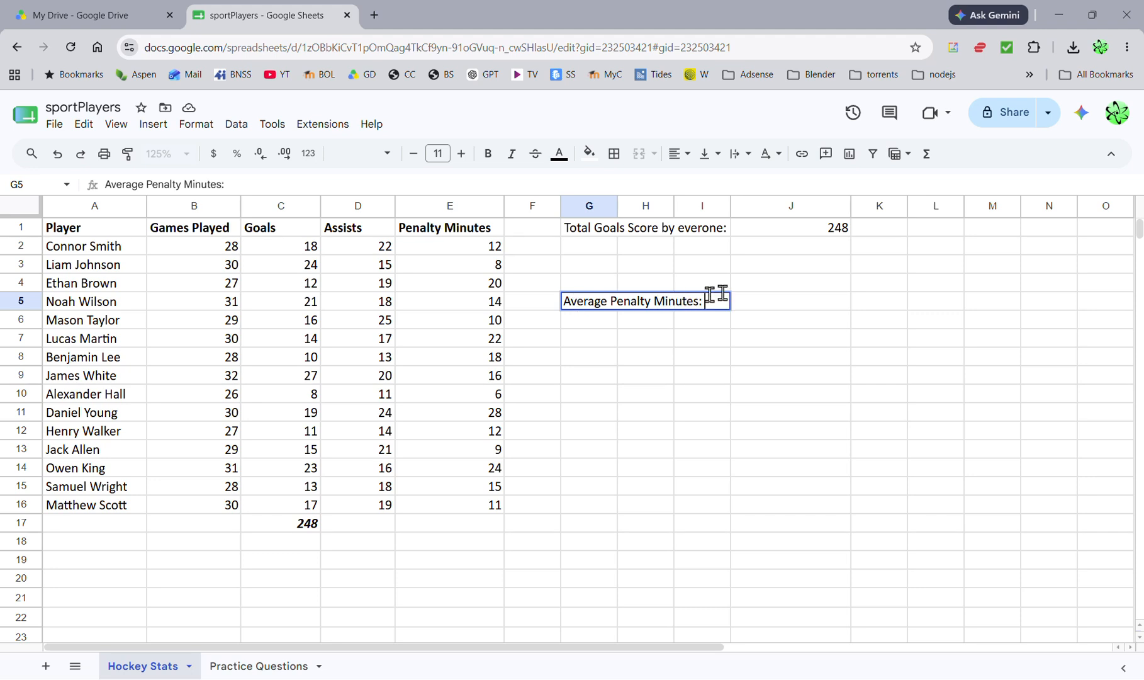
Step: Enter the formula =average(E2:E16) in cell J5 to average the Penalty Minutes column
left_click(771, 288)
left_click(765, 302)
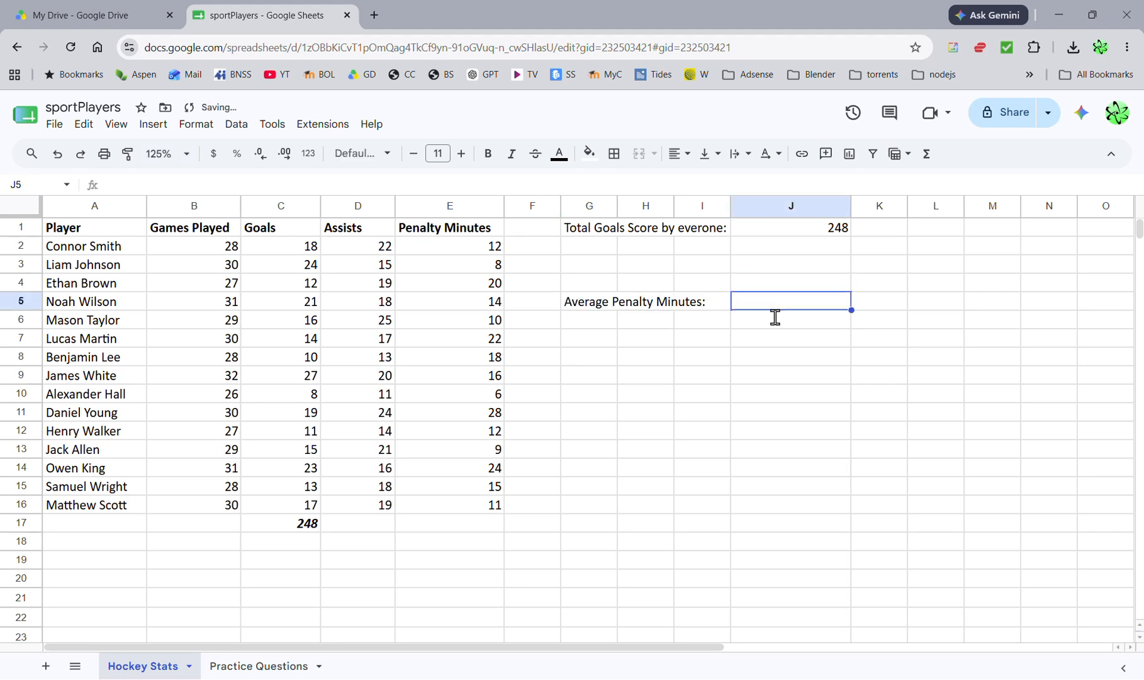
type("=")
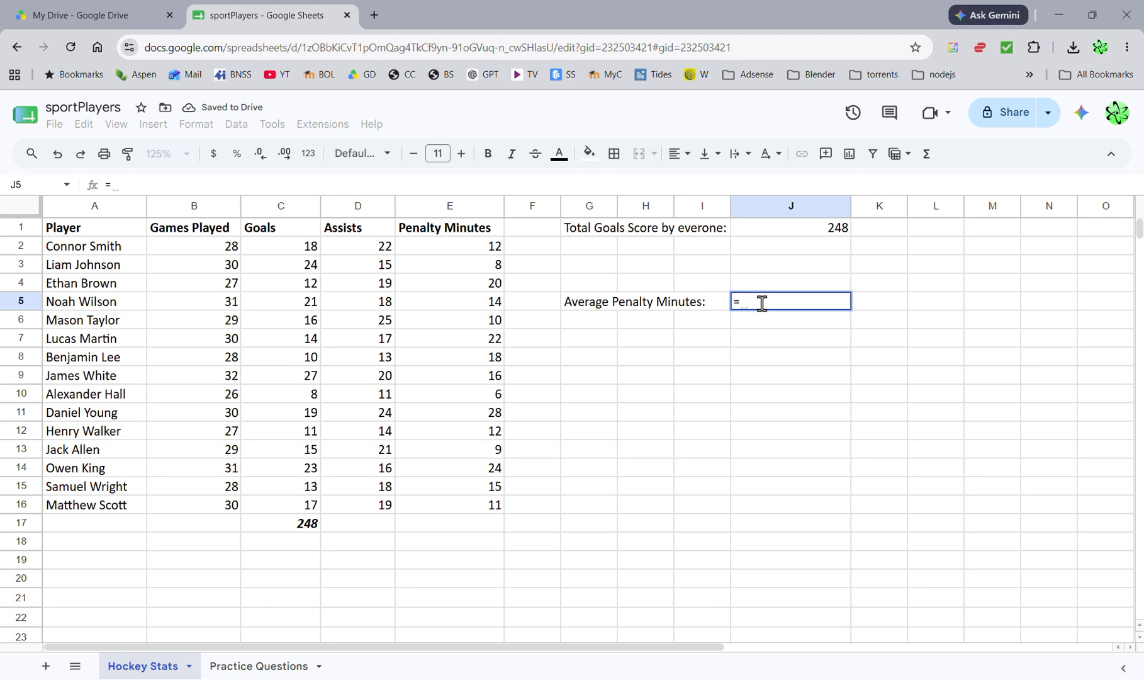
type("av")
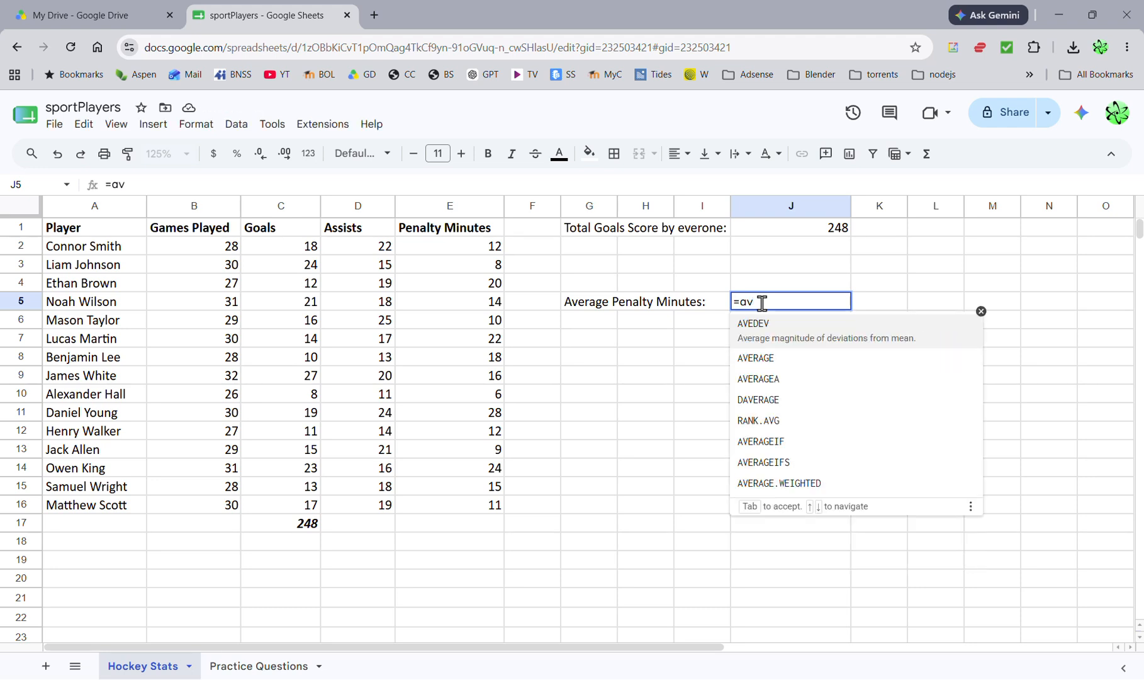
type("erage")
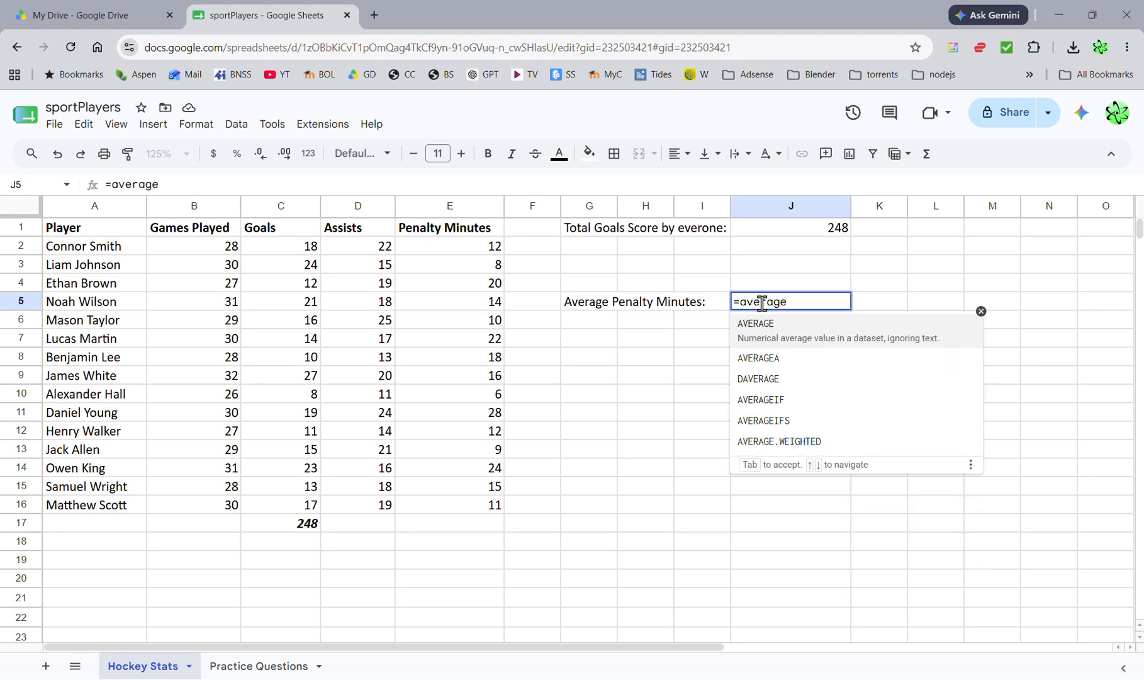
type("(")
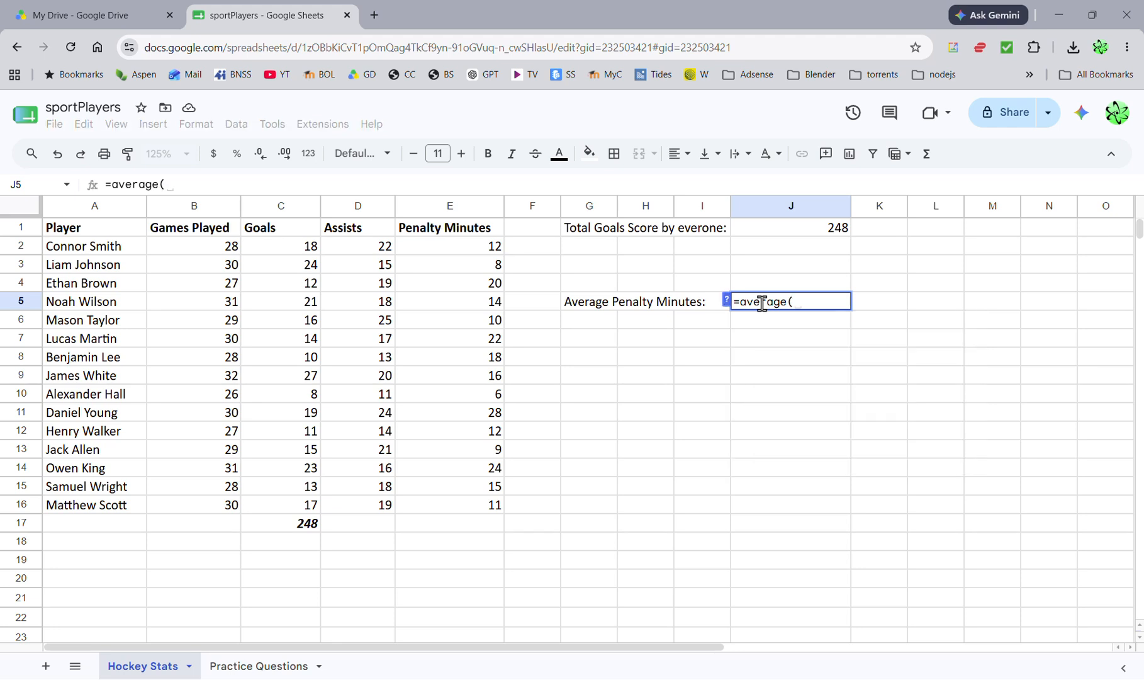
left_click(462, 249)
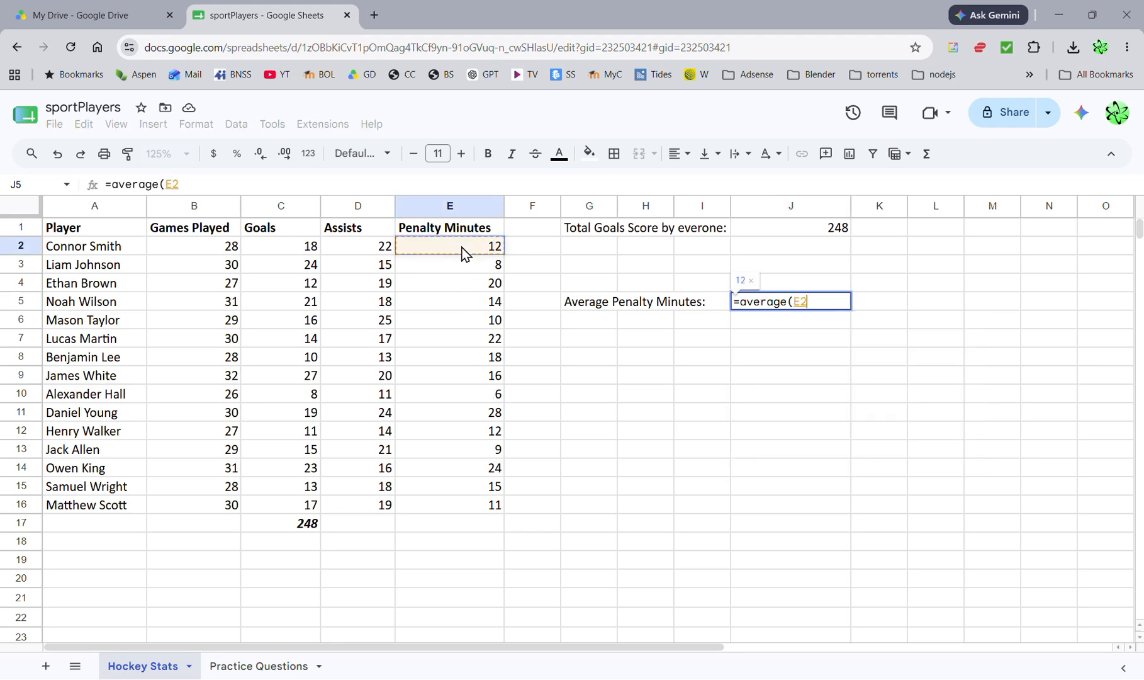
left_click_drag(463, 250, 465, 507)
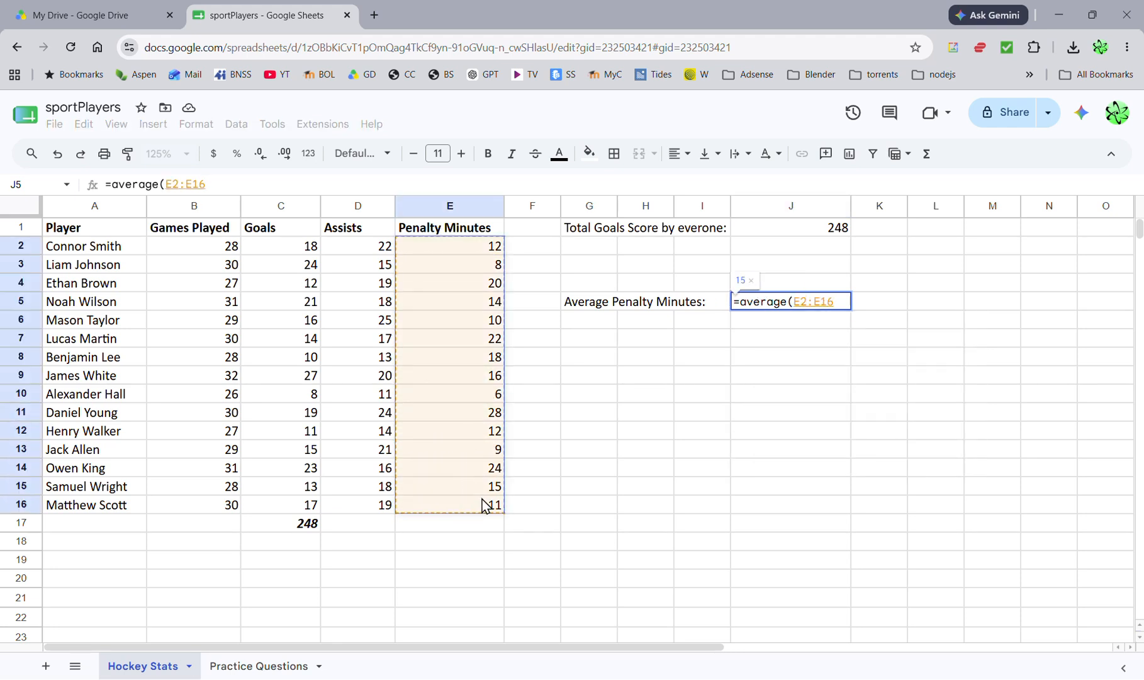
type(")")
key("Return")
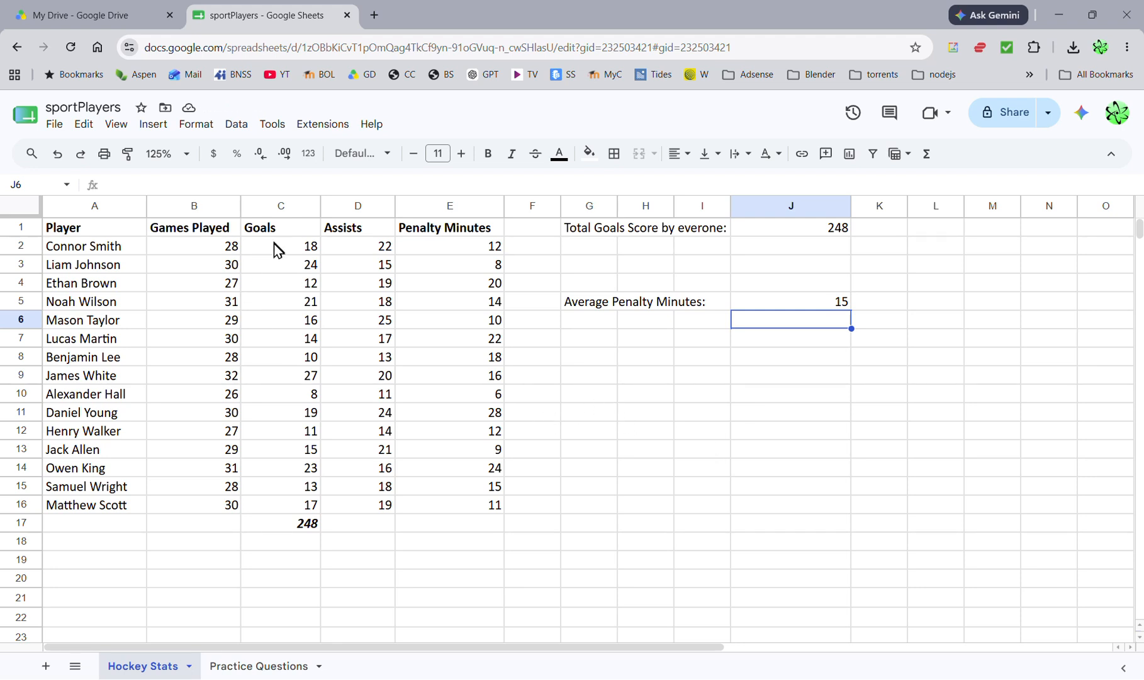
Step: Enter the label "Most goals scored by a person?" in cell G8
left_click(574, 359)
type("Most goals sco")
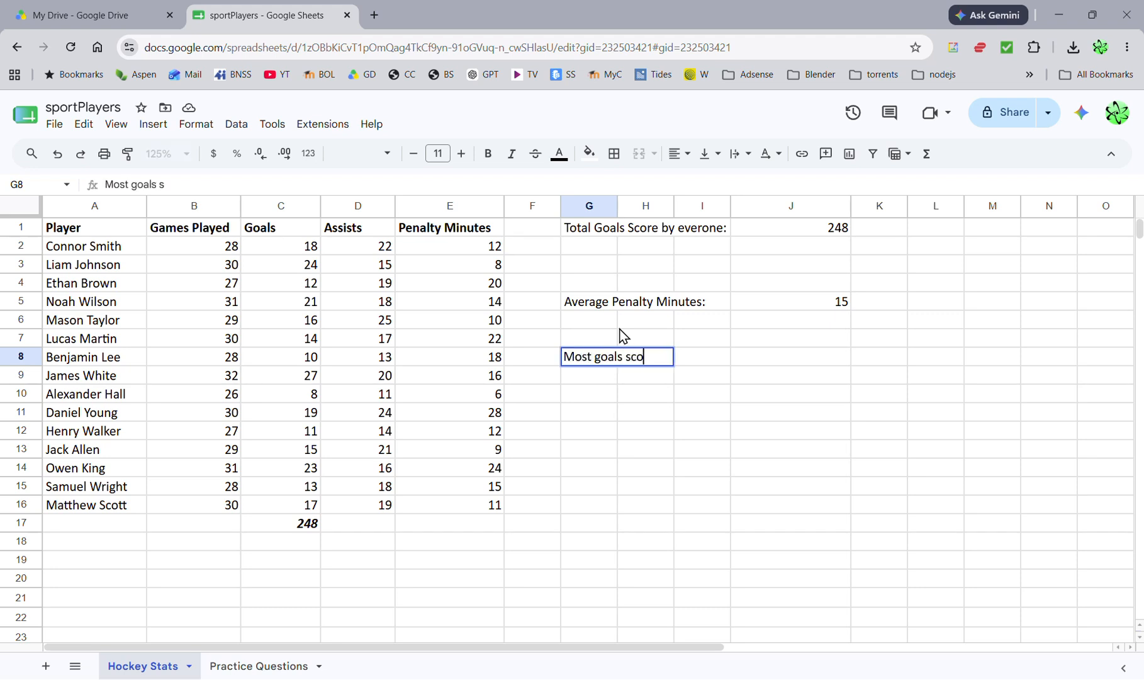
type("red by a person?")
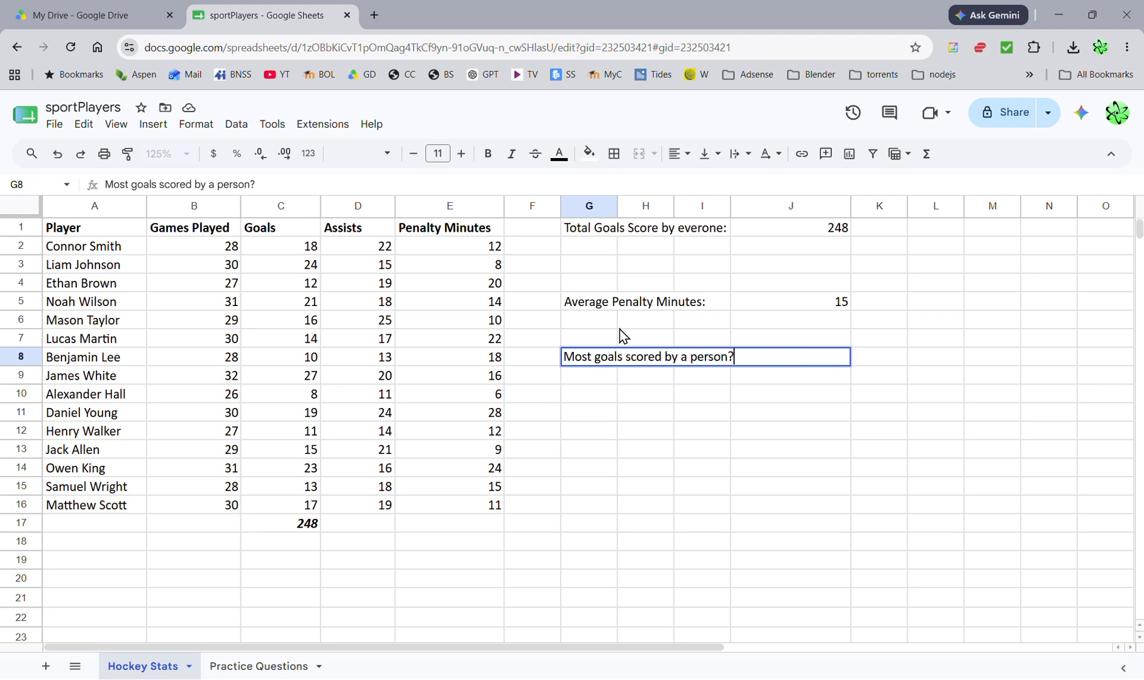
key("Return")
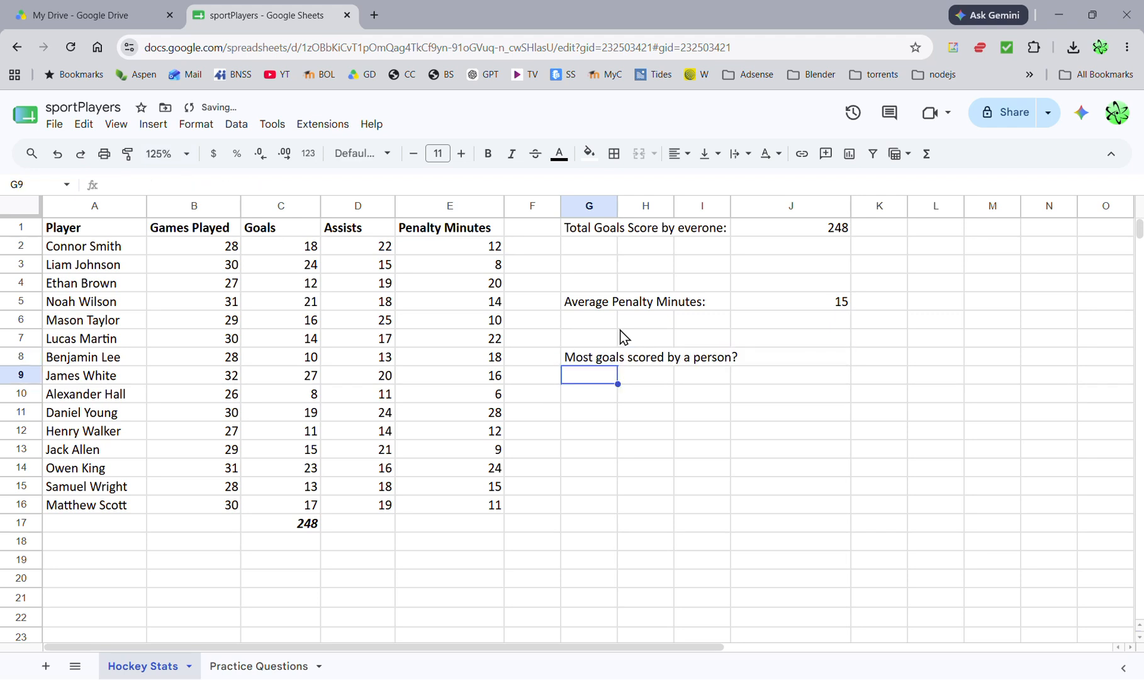
Step: Enter the formula =max(C2:C16) in cell J8 to find the highest value in the Goals column
left_click(791, 353)
type("=")
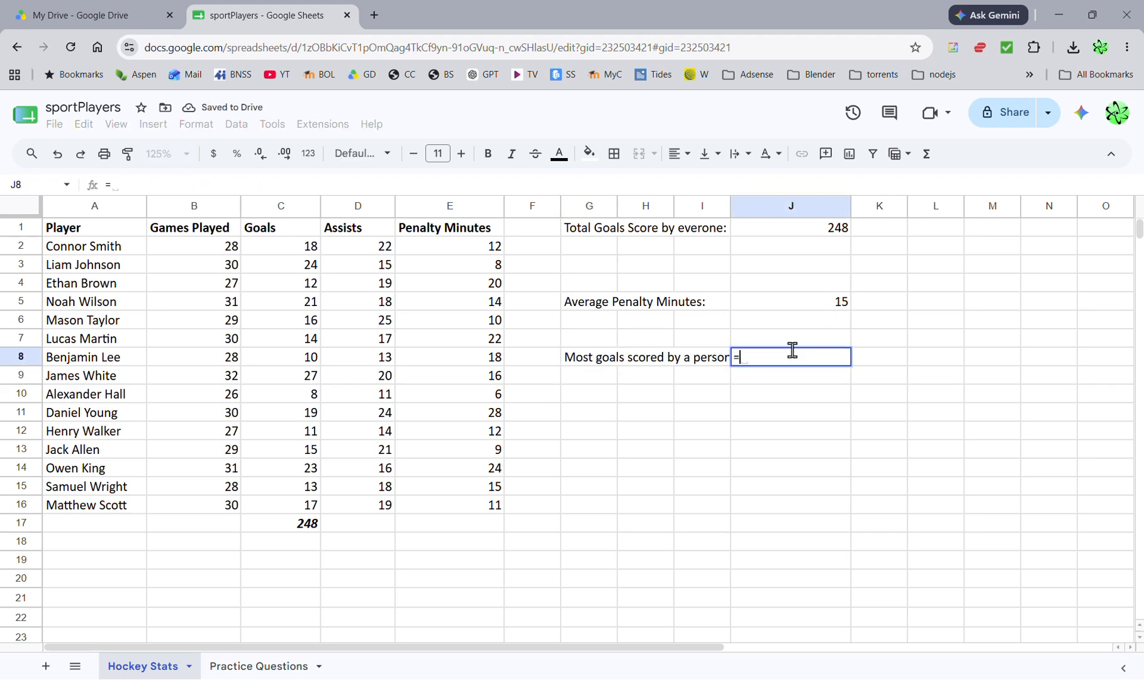
type("max")
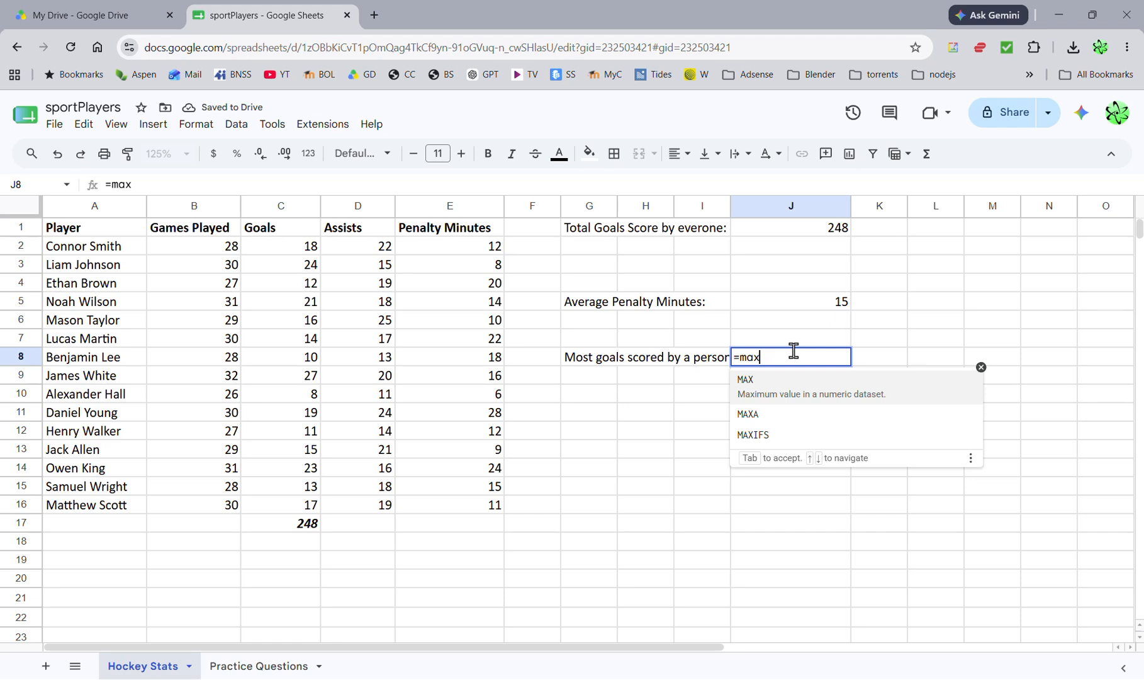
type("(")
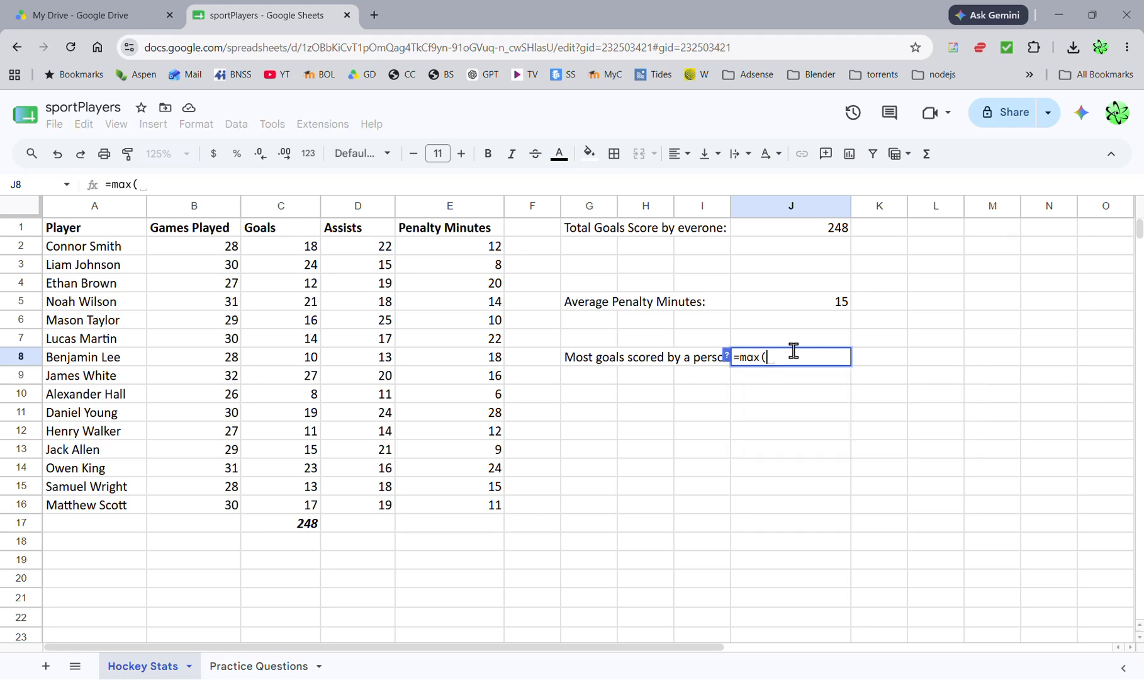
left_click_drag(276, 248, 289, 510)
type(")")
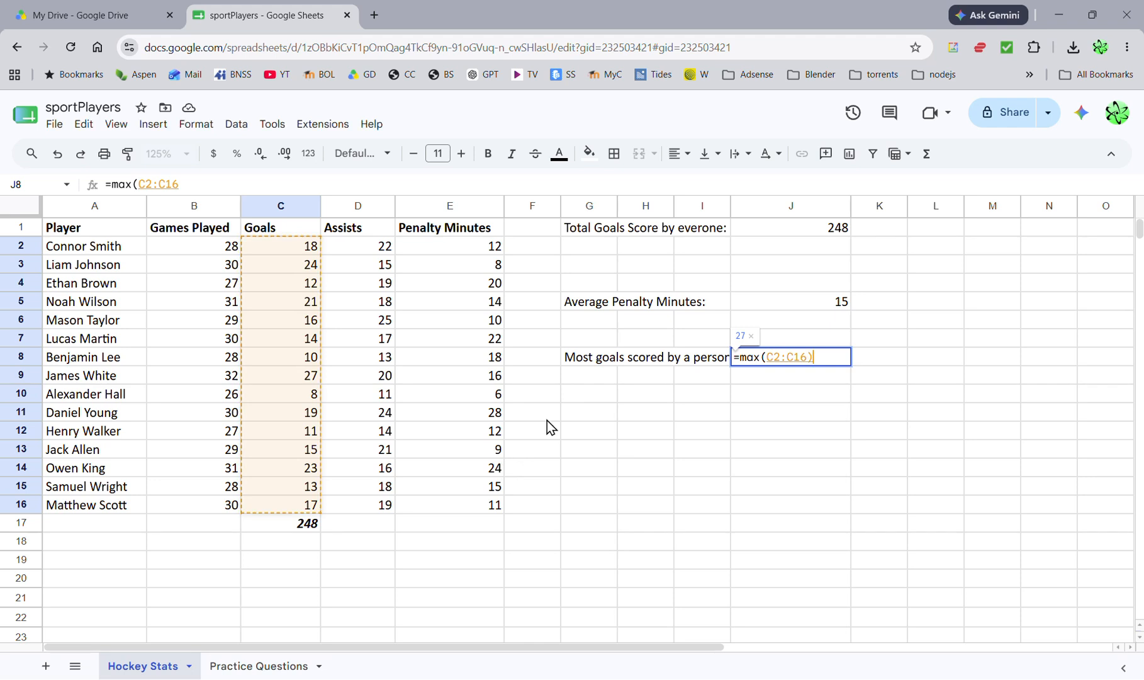
key("Return")
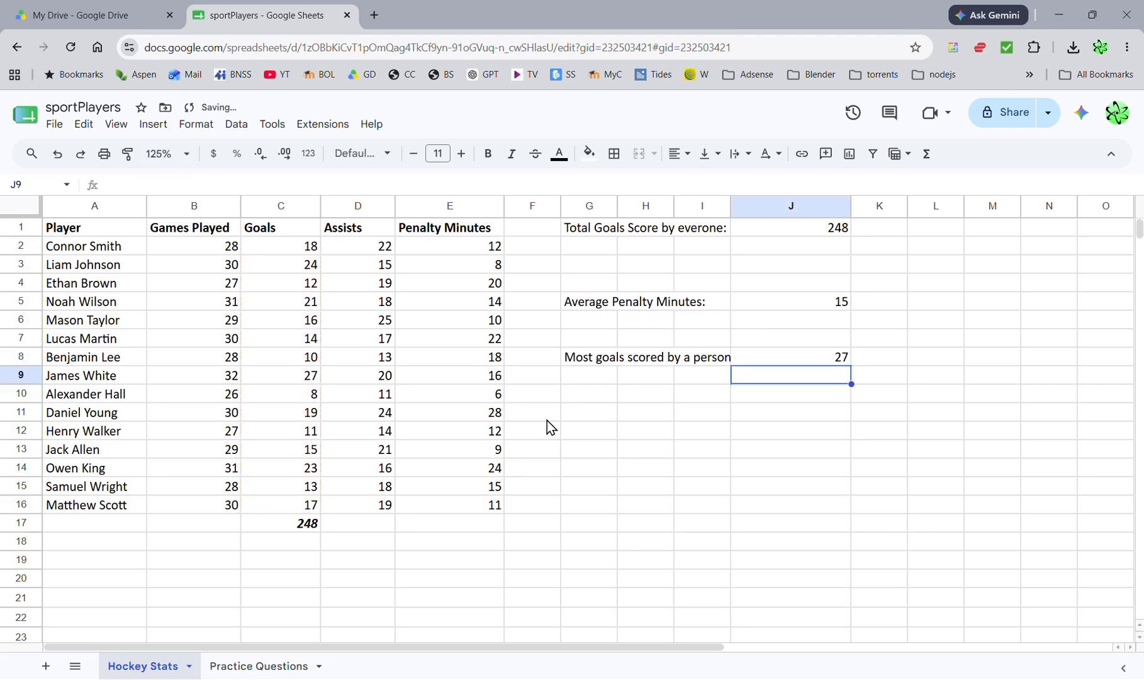
Step: Check the highest goals value in C9 and set the Goals value in C6 to 44
left_click(296, 379)
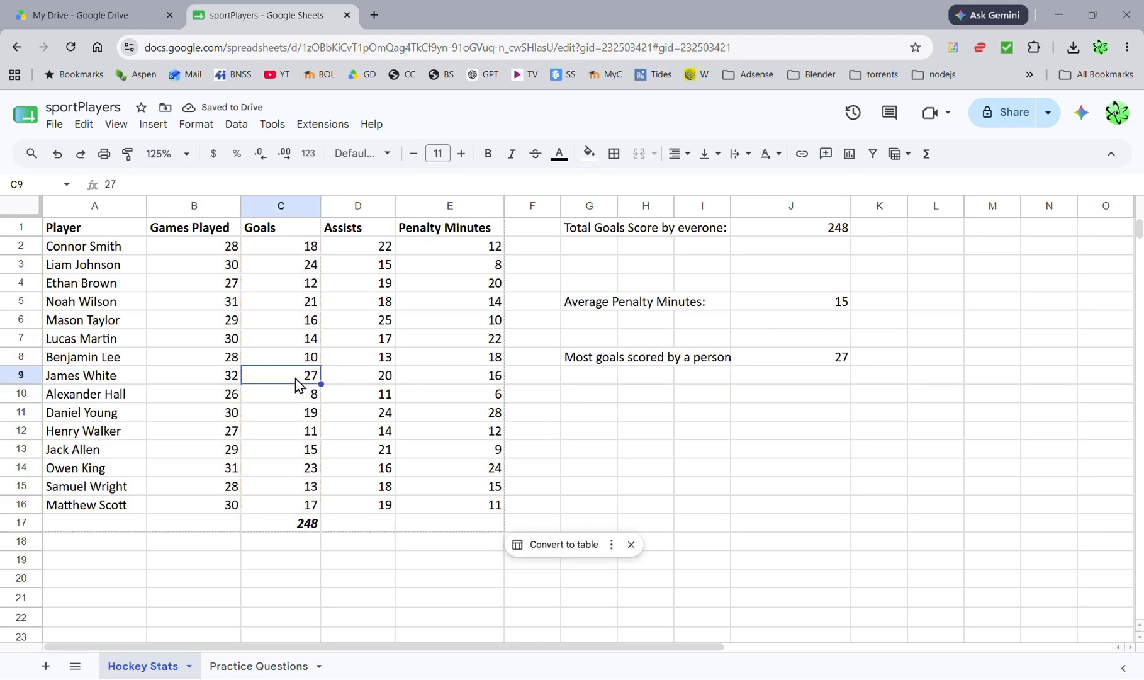
left_click(291, 323)
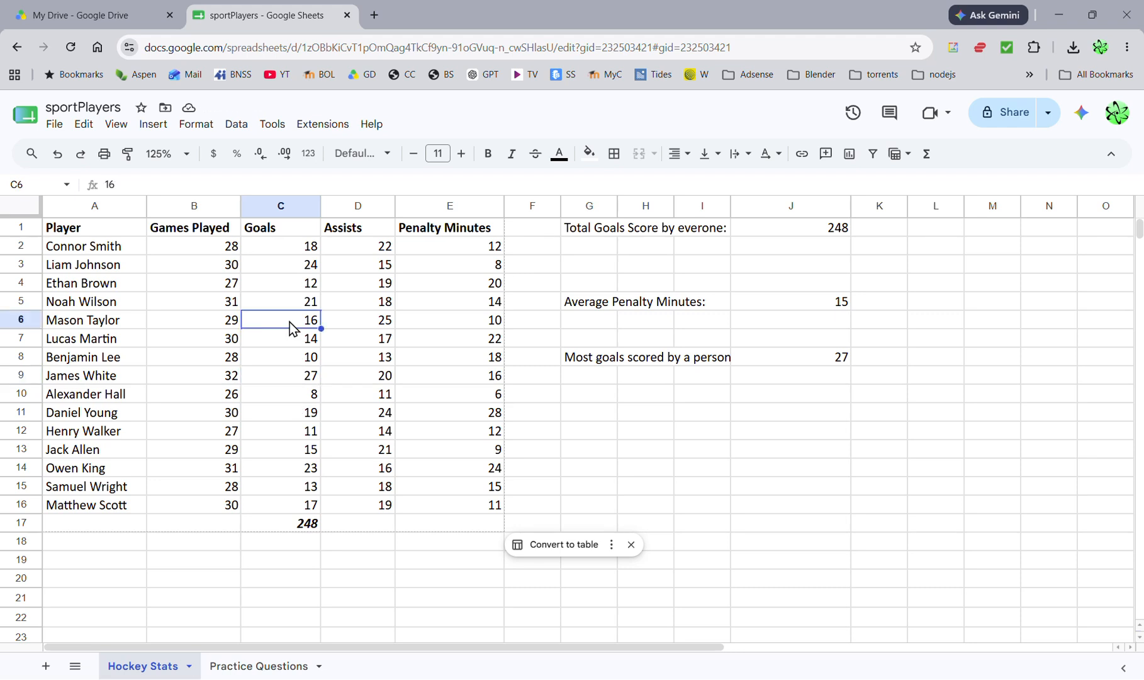
type("44")
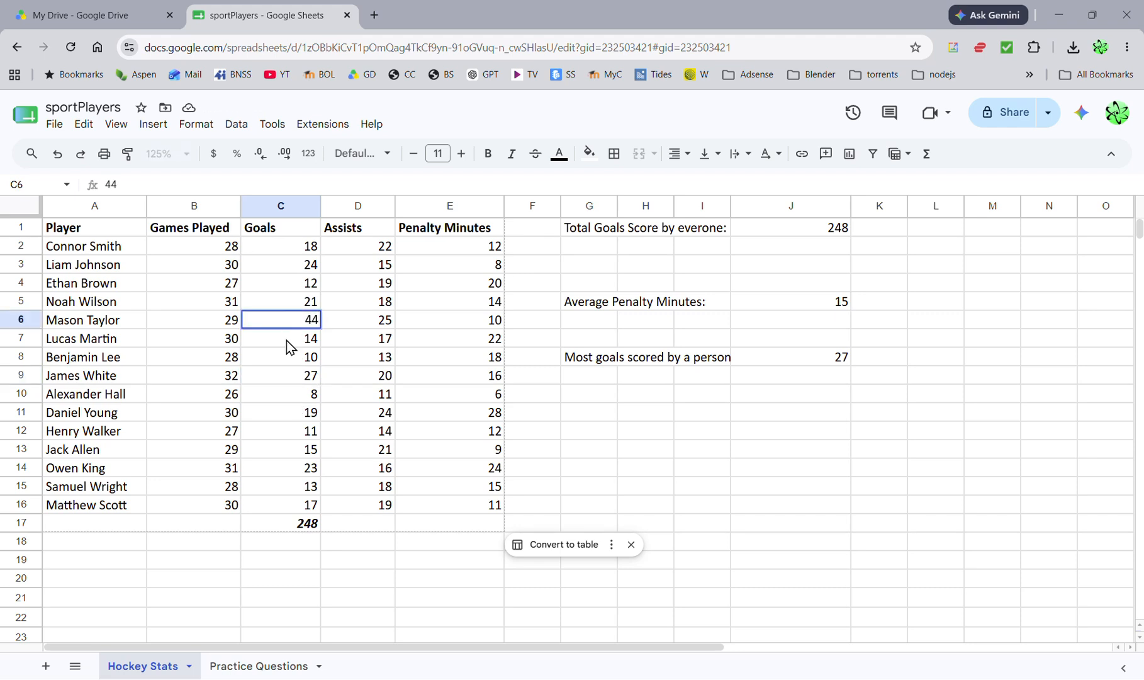
key("Return")
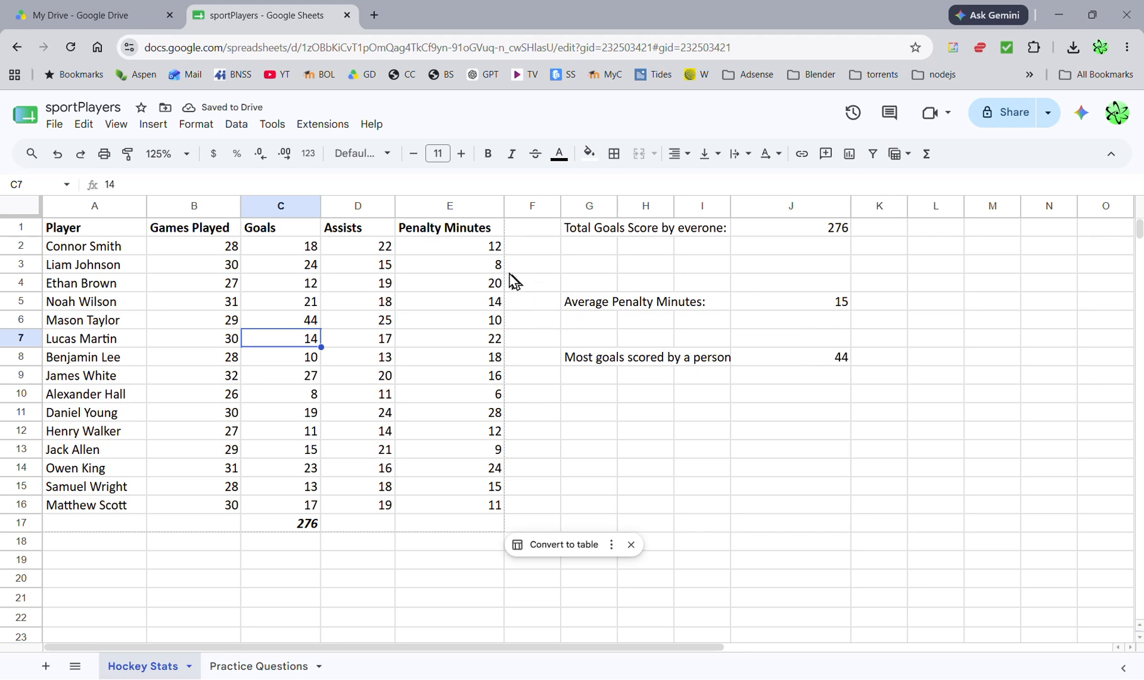
Step: Set the Penalty Minutes values in E3 and E6 to 12
left_click(484, 271)
type("12")
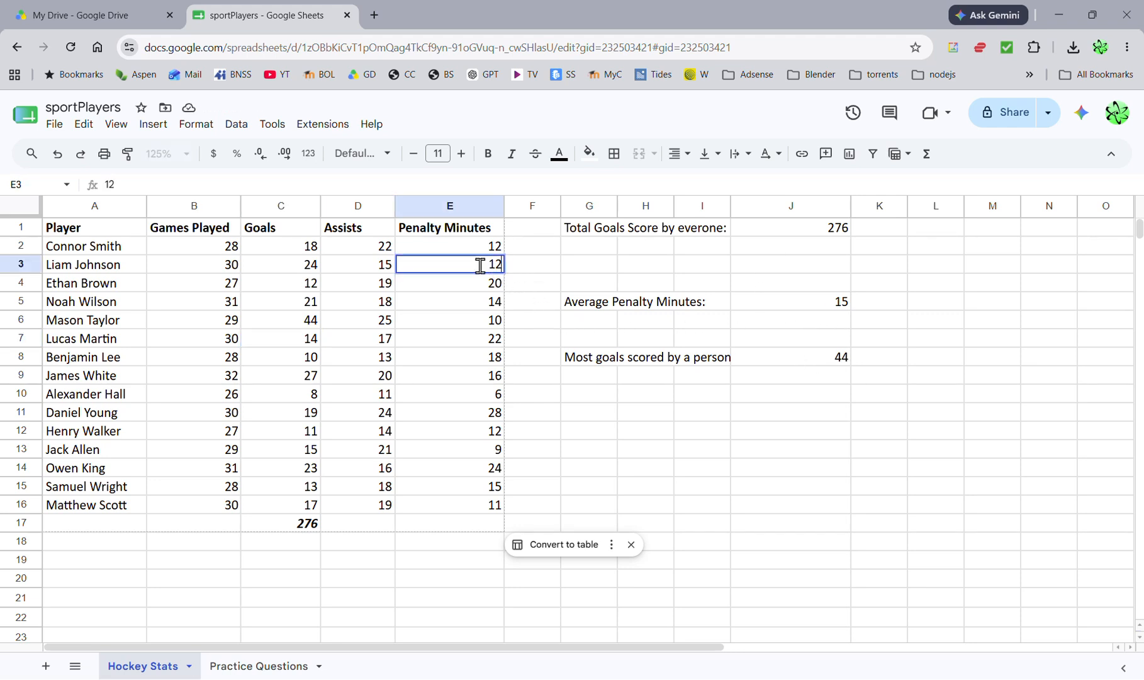
key("Return")
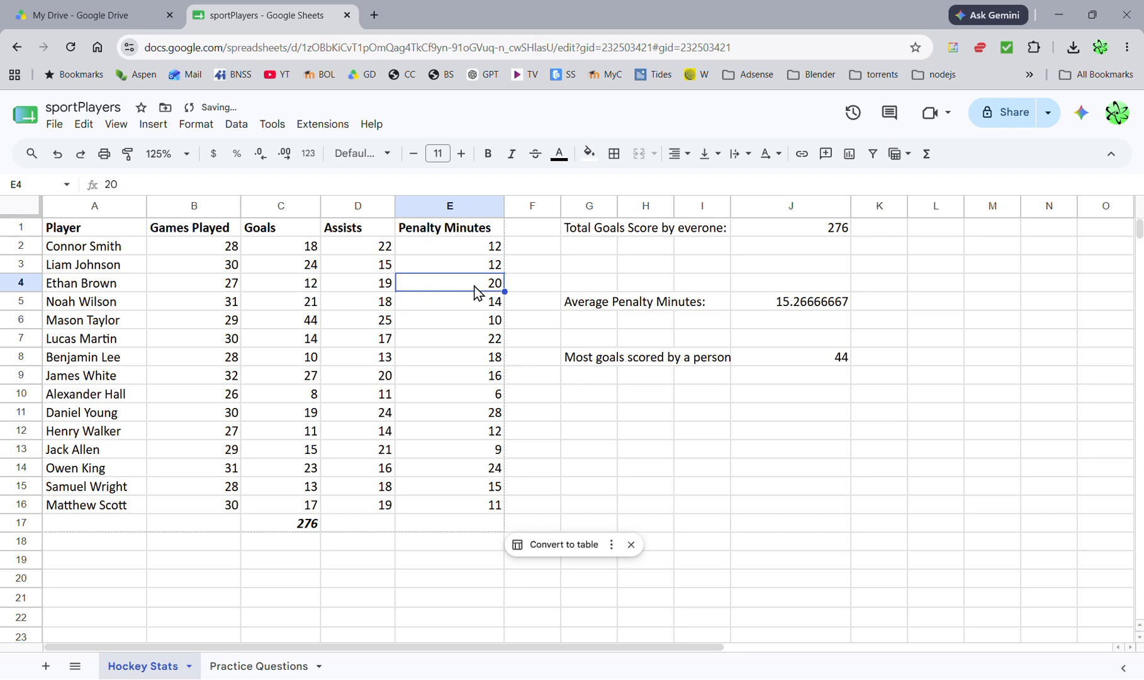
left_click(472, 324)
type("12")
key("Return")
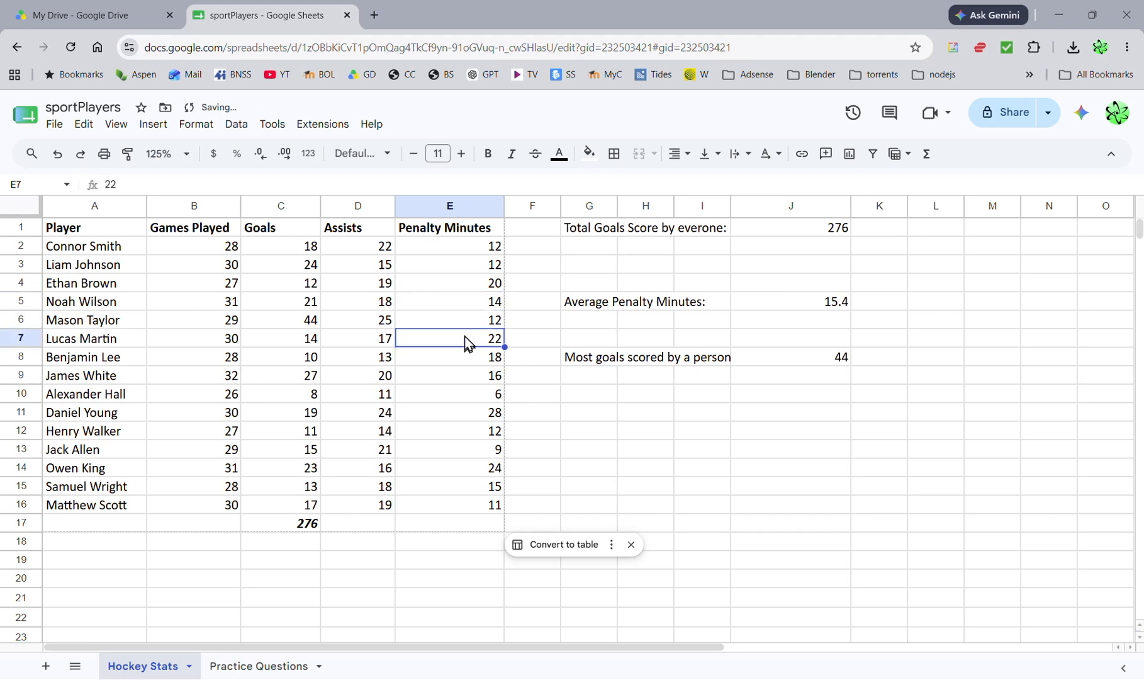
Step: Set the Penalty Minutes value in E3 to 14
left_click(461, 265)
type("14")
left_click(459, 263)
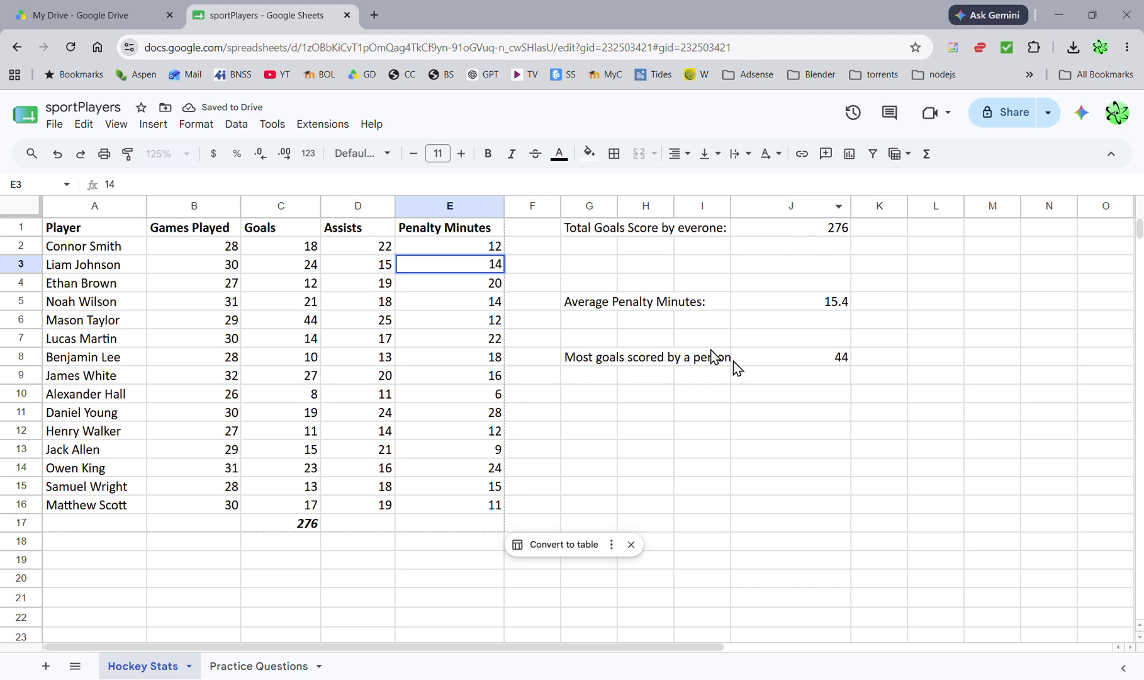
left_click(472, 302)
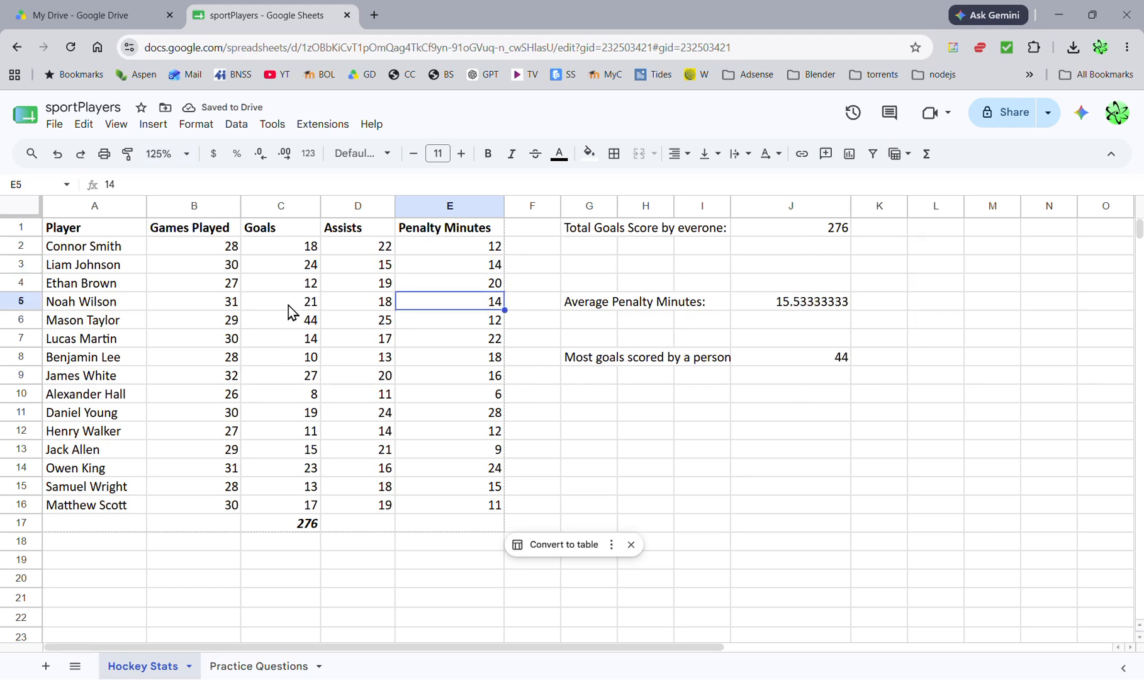
Step: Set the Goals value in C4 to 11
left_click(301, 287)
type("11")
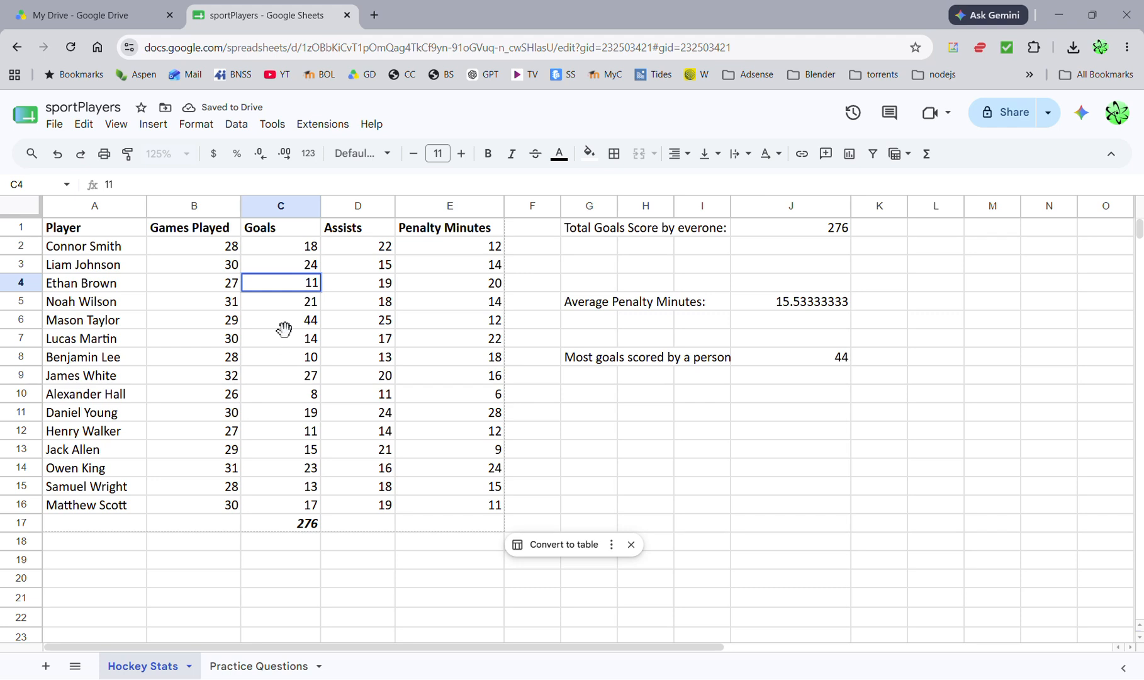
left_click(287, 334)
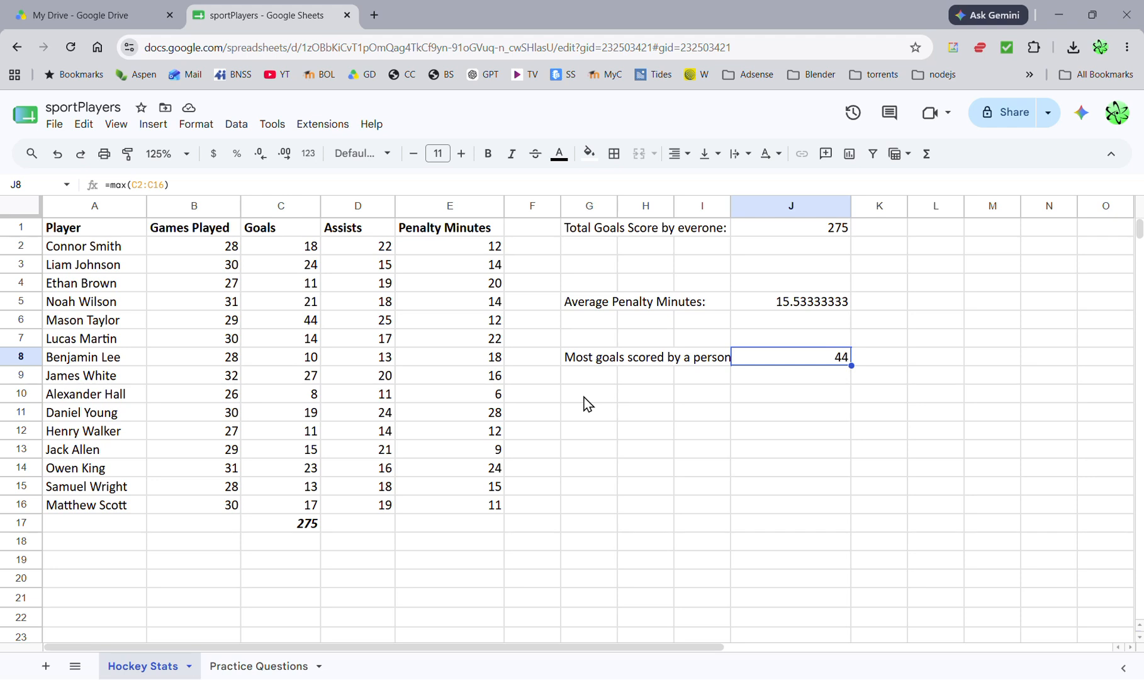
Step: Enter the list of function names "sum, average, max, min, count" in cell G12
left_click(585, 431)
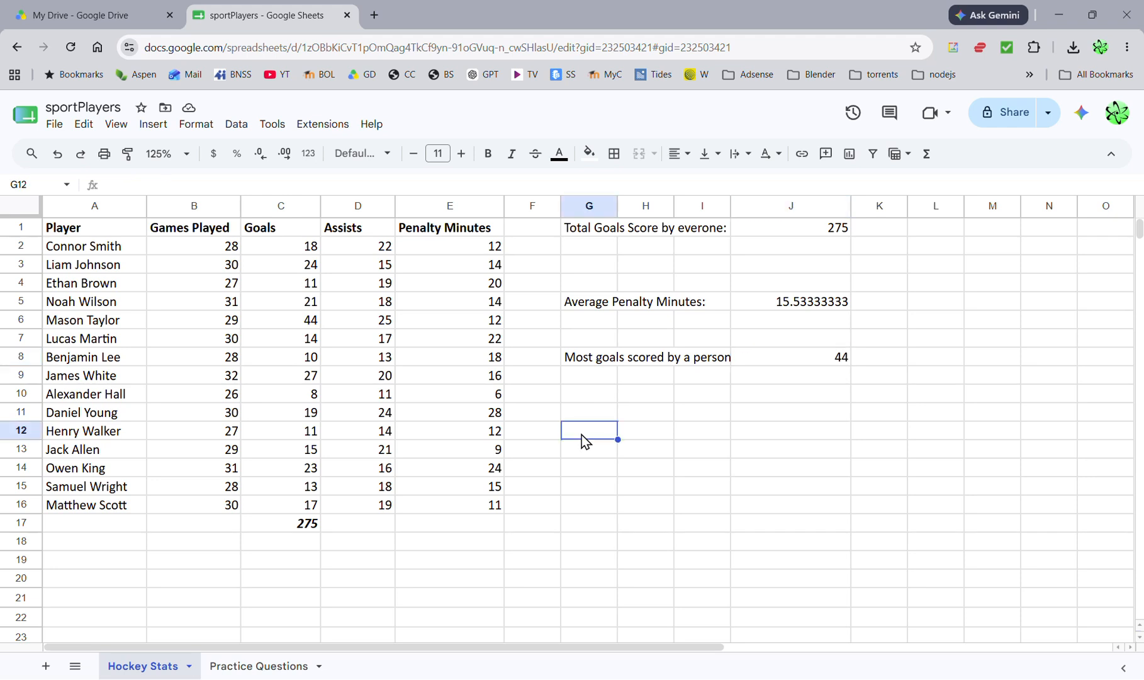
type("sum, averag")
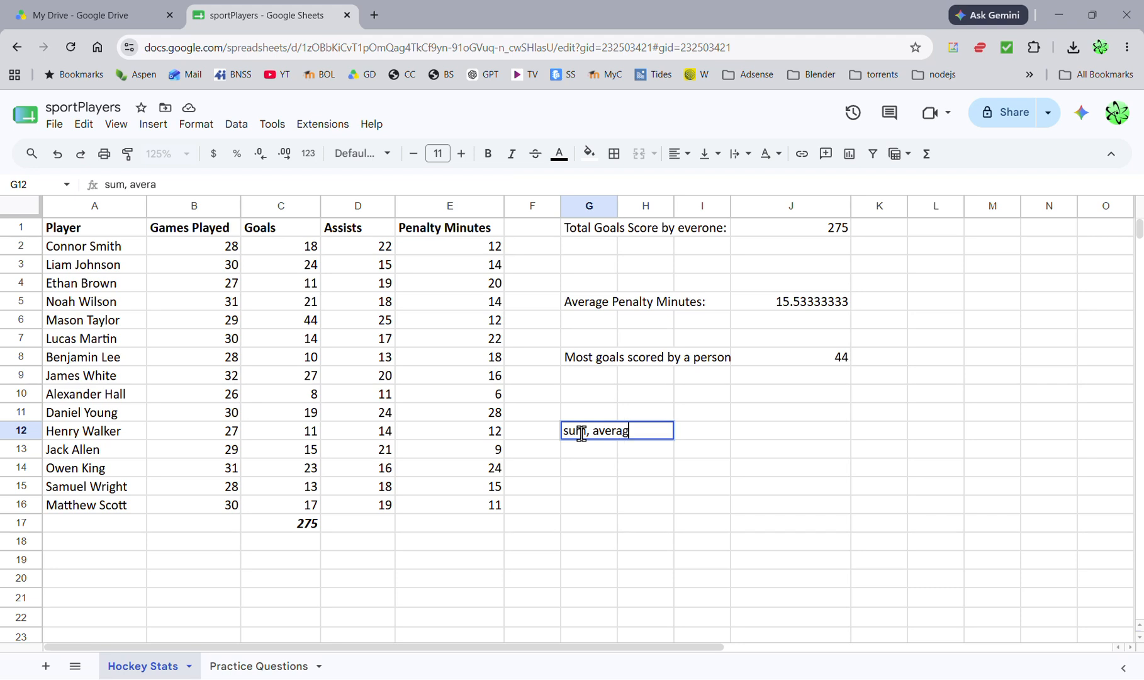
type("e, max, min")
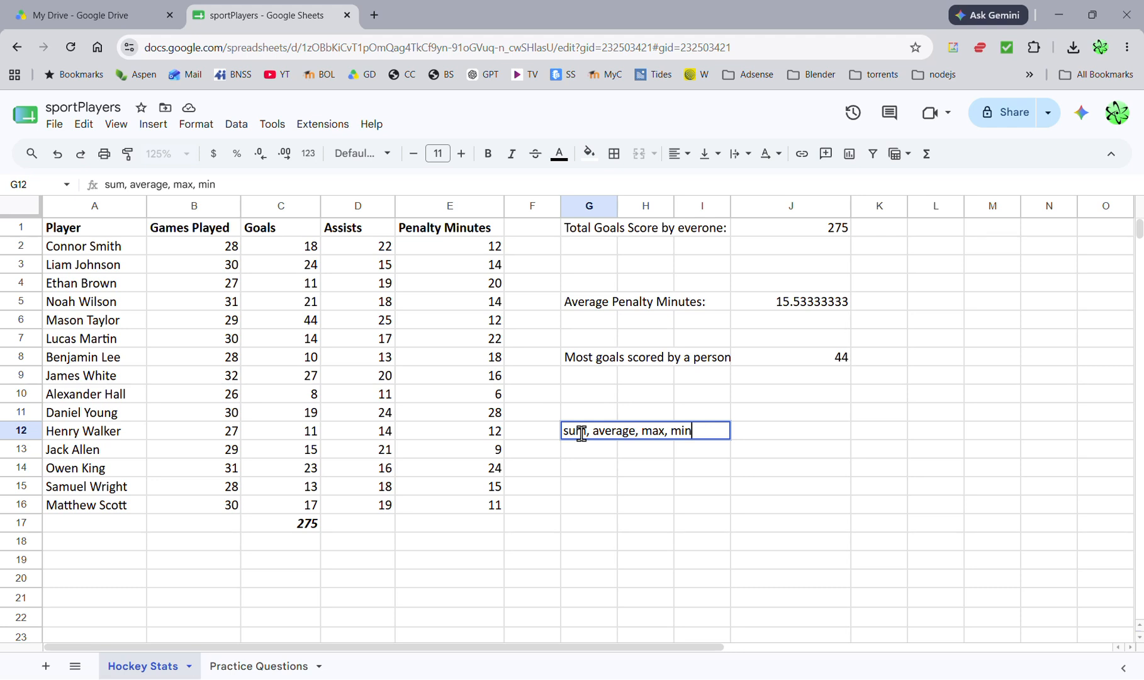
type(", count")
key("Return")
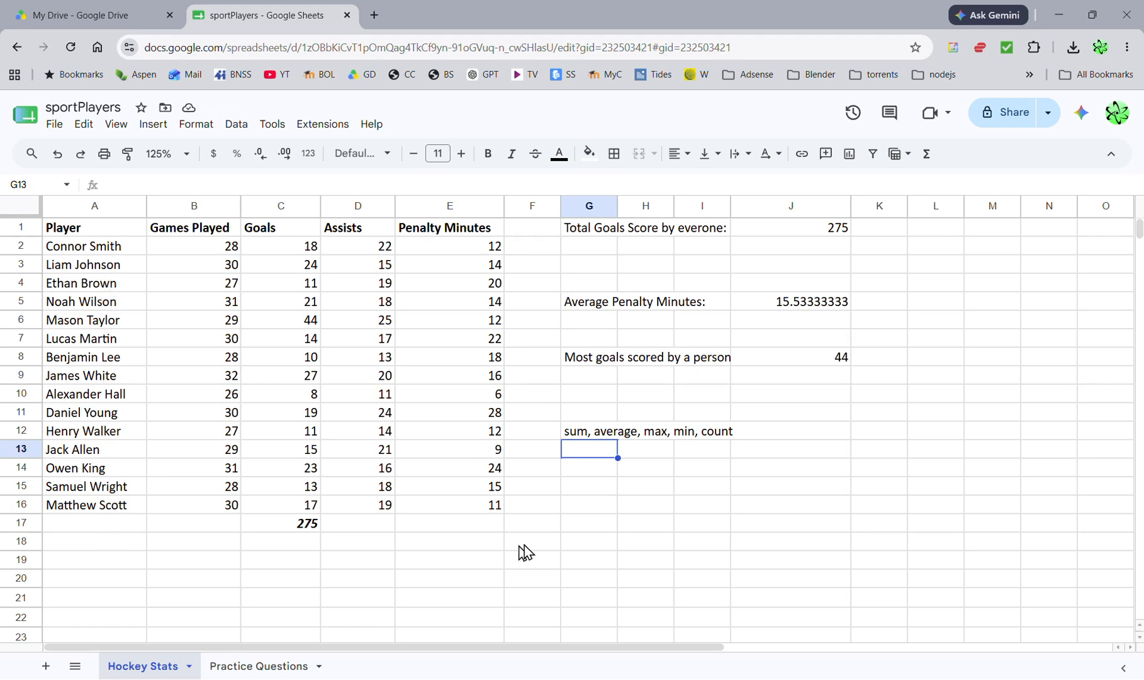
Step: Enter the label "how many players were analyzed?" in cell G15
left_click(566, 494)
type("how man")
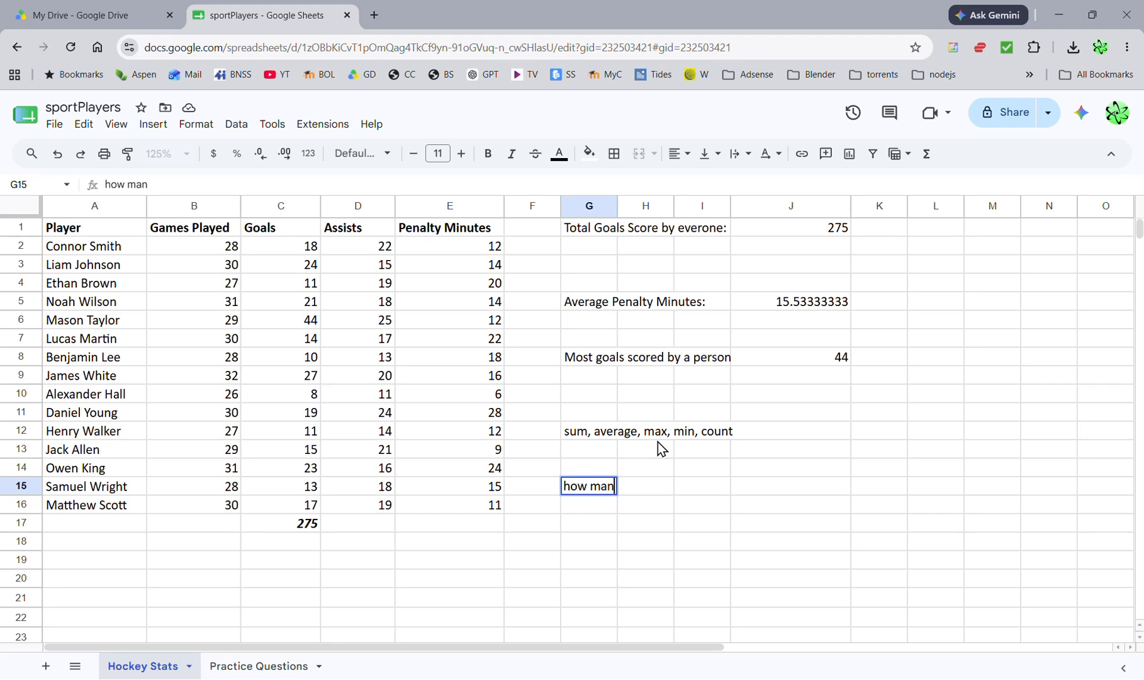
type("y players ")
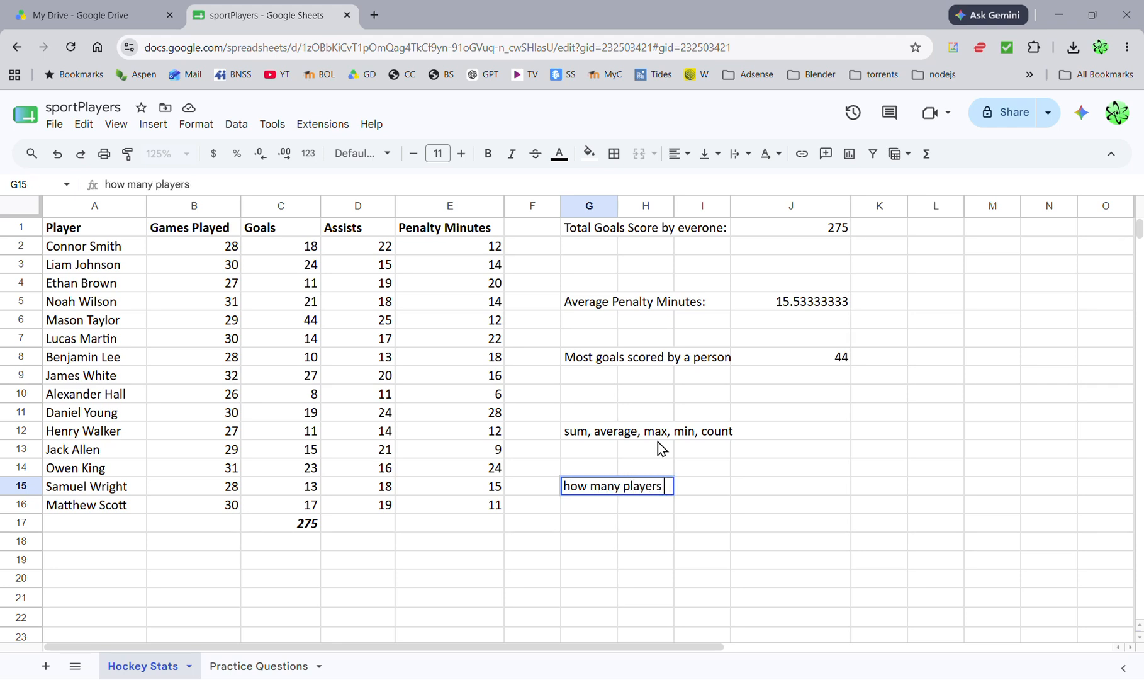
type("were analyzed?")
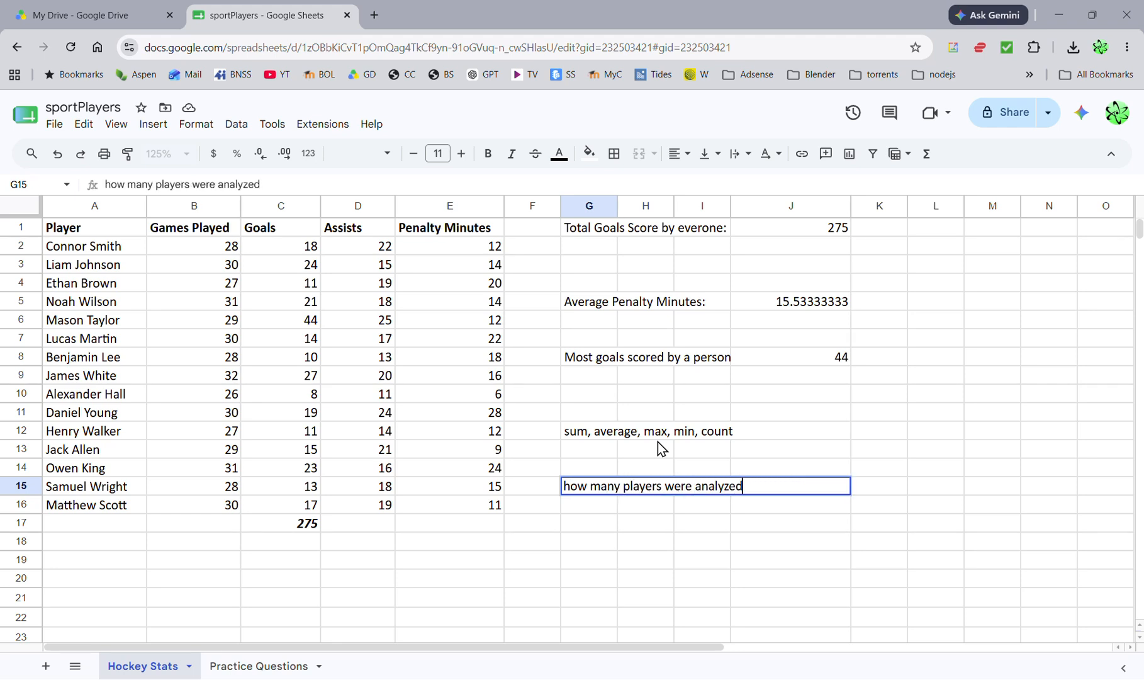
key("Return")
Step: Enter the formula =count(A2:A16) in cell J15 to count the entries in the Player column
left_click(781, 486)
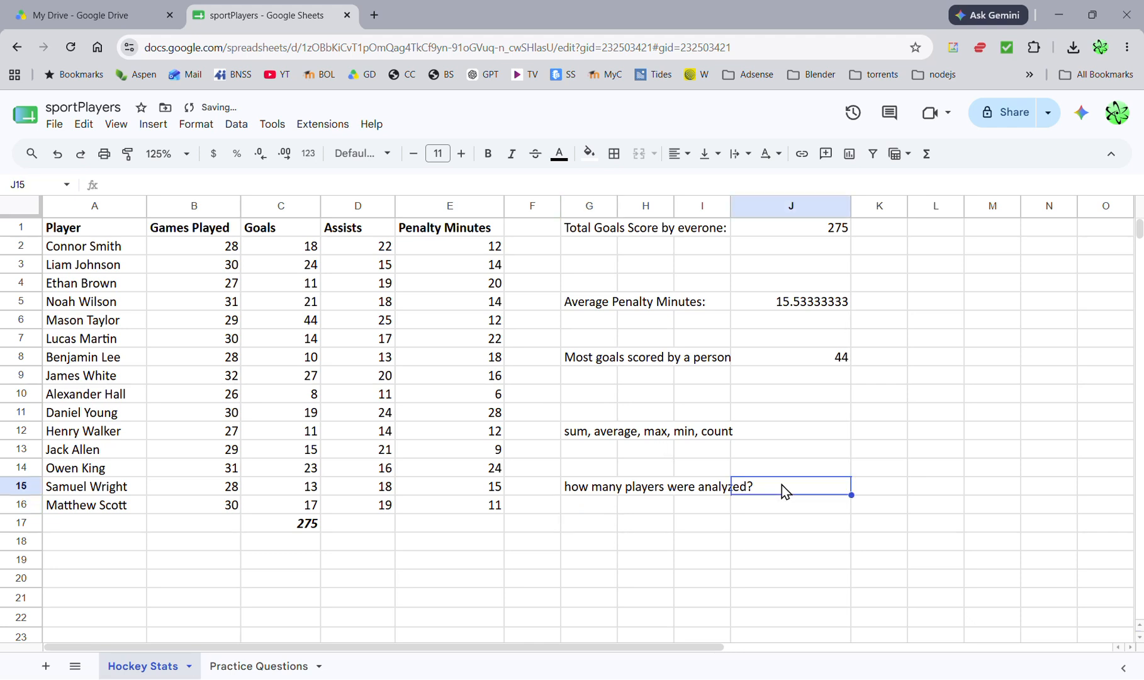
type("=count(")
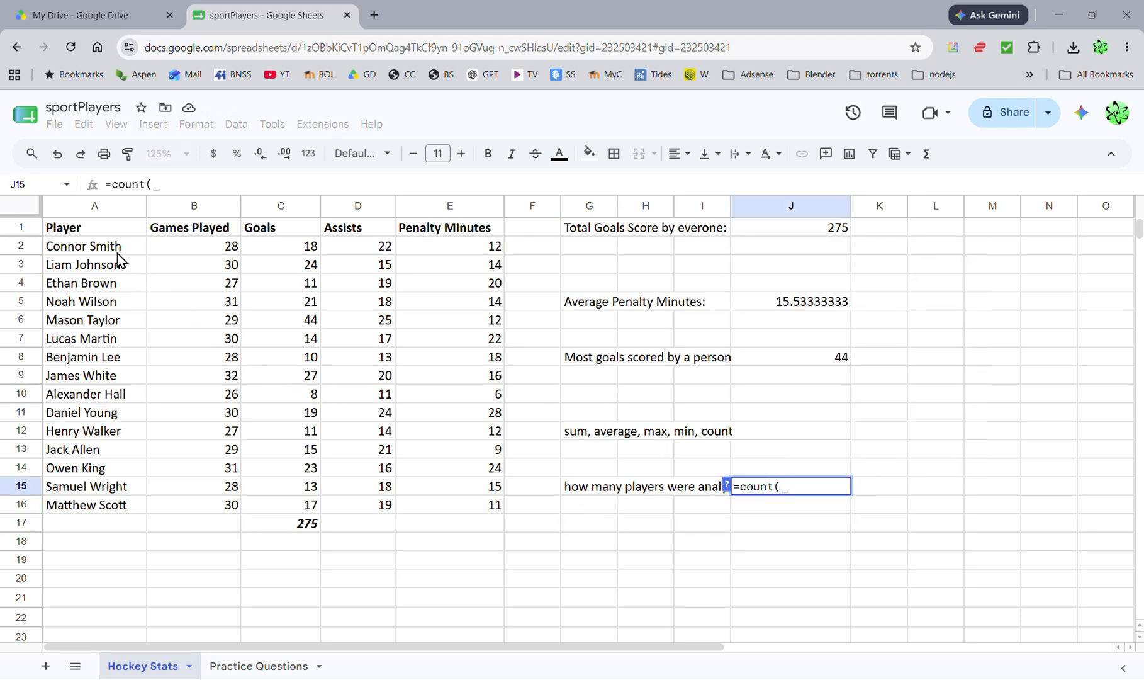
left_click_drag(117, 253, 115, 515)
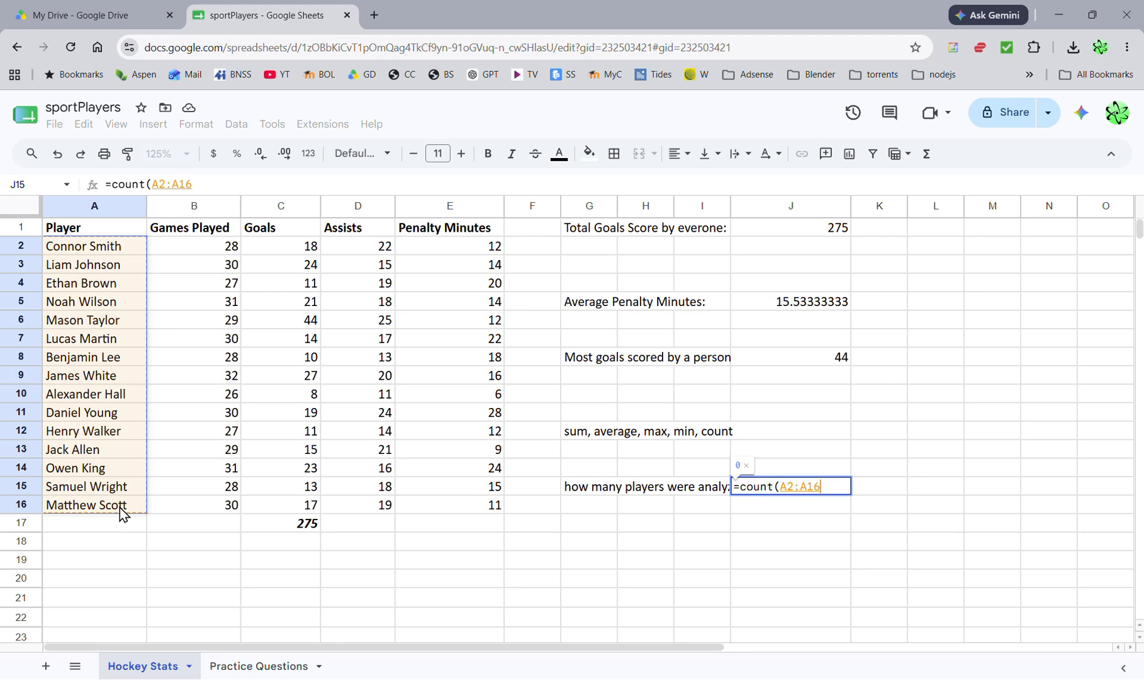
type(")")
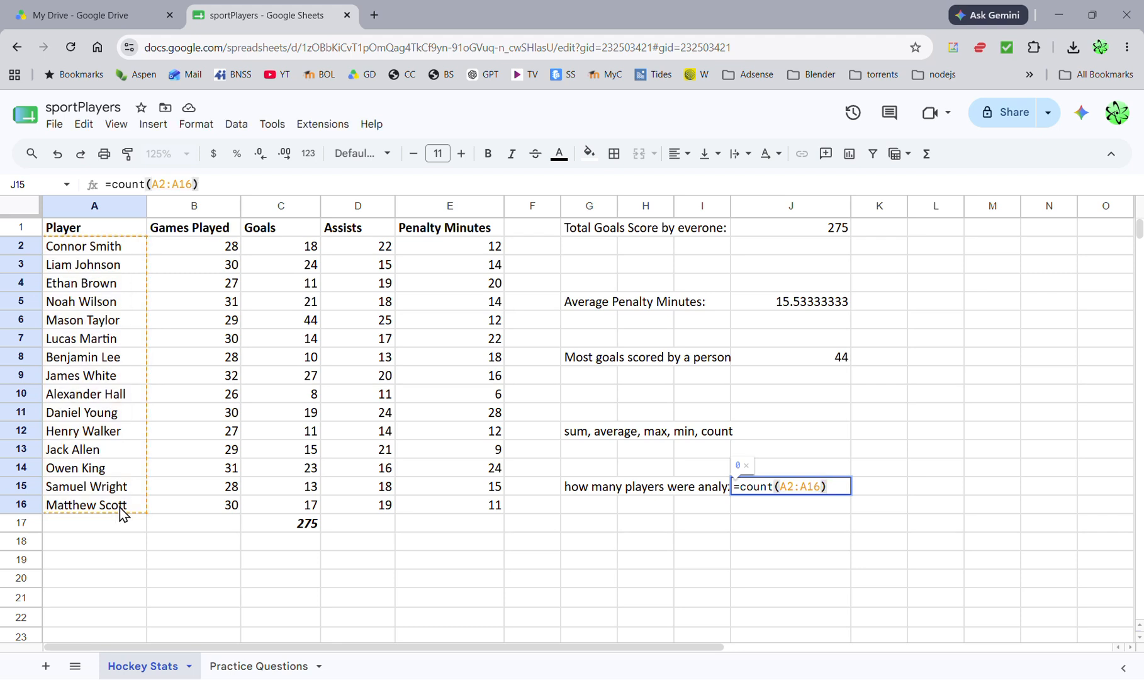
key("Return")
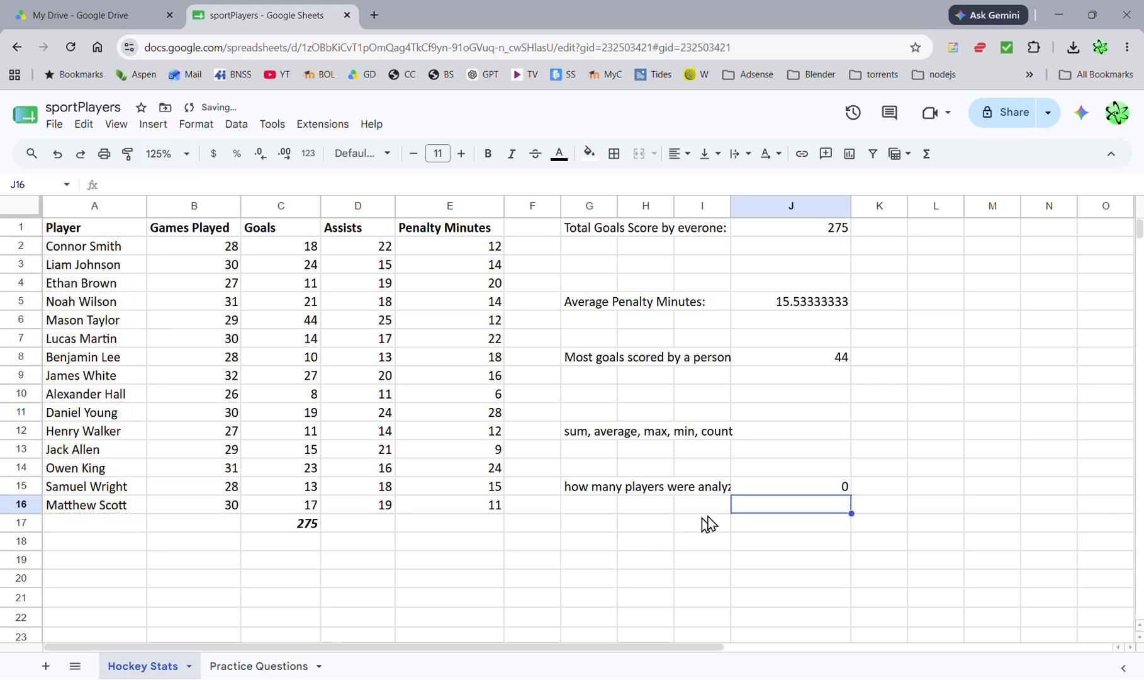
Step: Edit the formula in J15 to =counta(A2:A16) so that text values are counted
left_click(768, 493)
double_click(820, 488)
left_click(773, 487)
type("a(A2:A16")
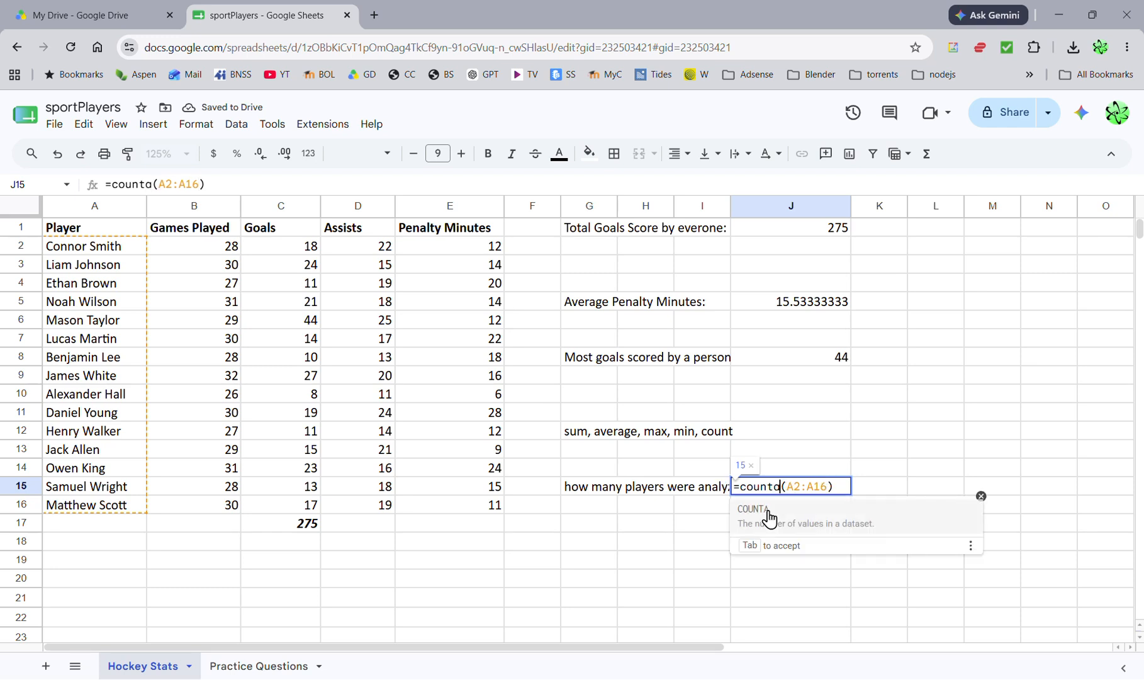
left_click(839, 486)
key("Return")
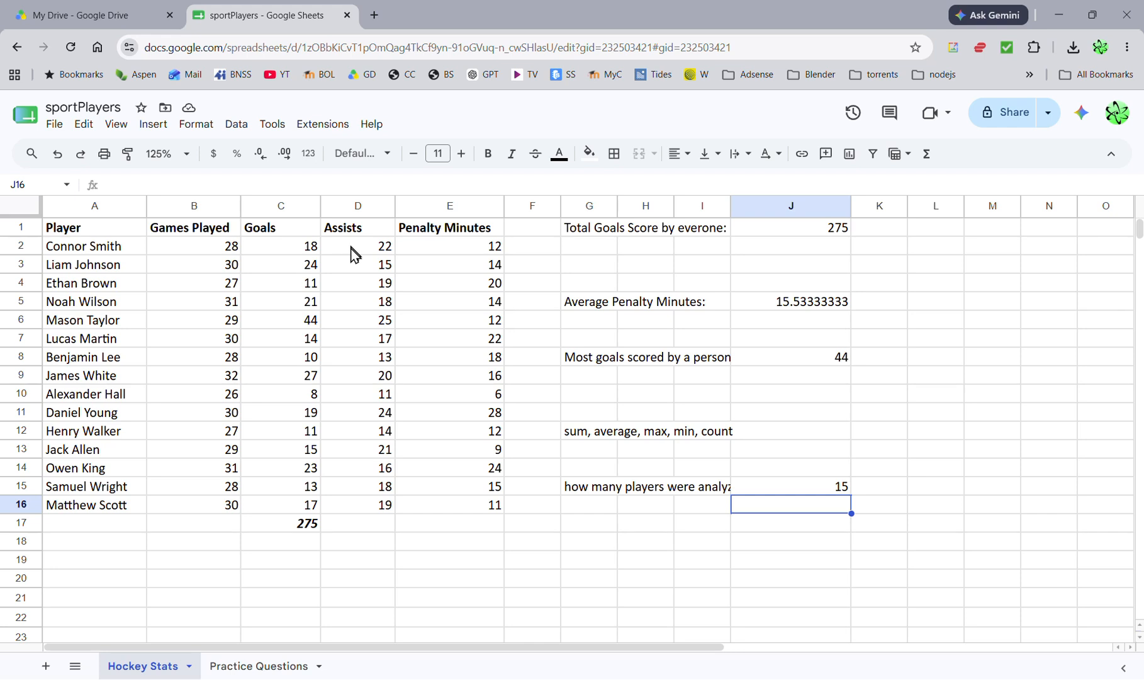
Step: Enter a COUNT formula in cell D19 over the Assists values D2:D16
left_click(354, 558)
type("=")
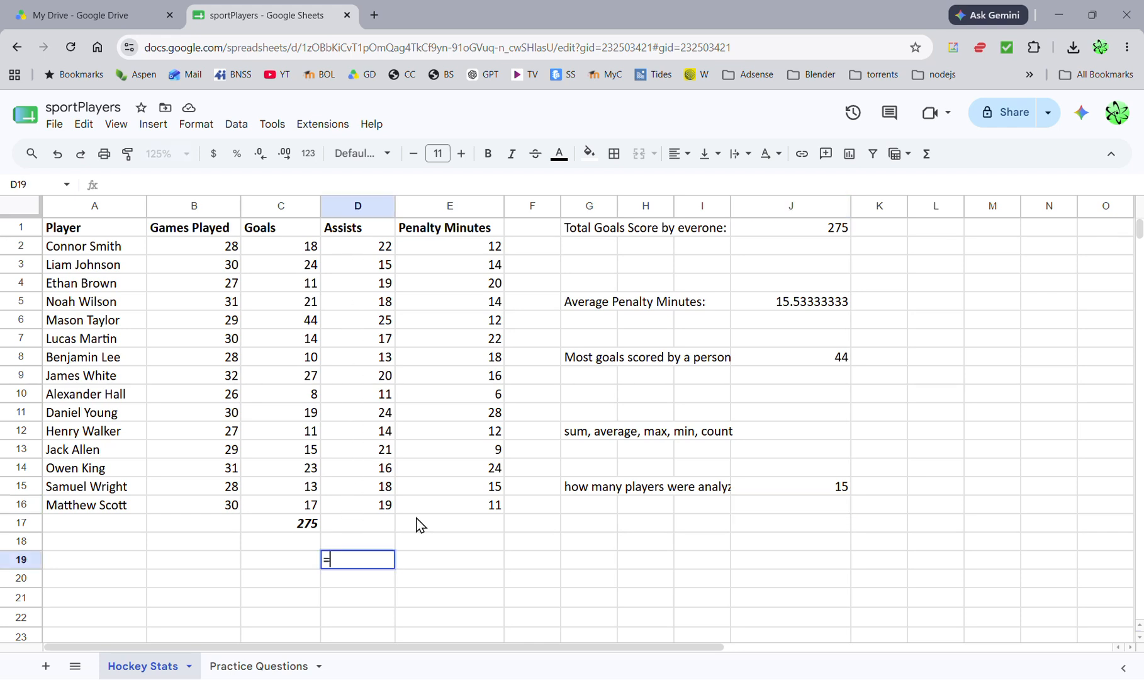
type("count(")
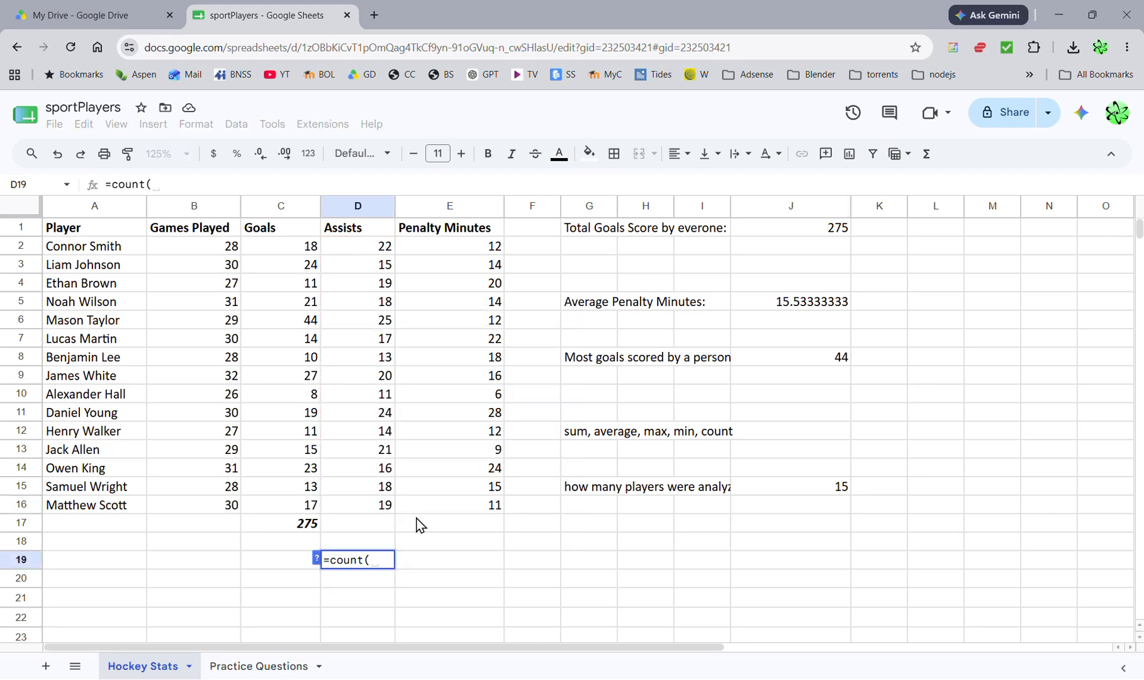
left_click_drag(350, 248, 364, 510)
key("Return")
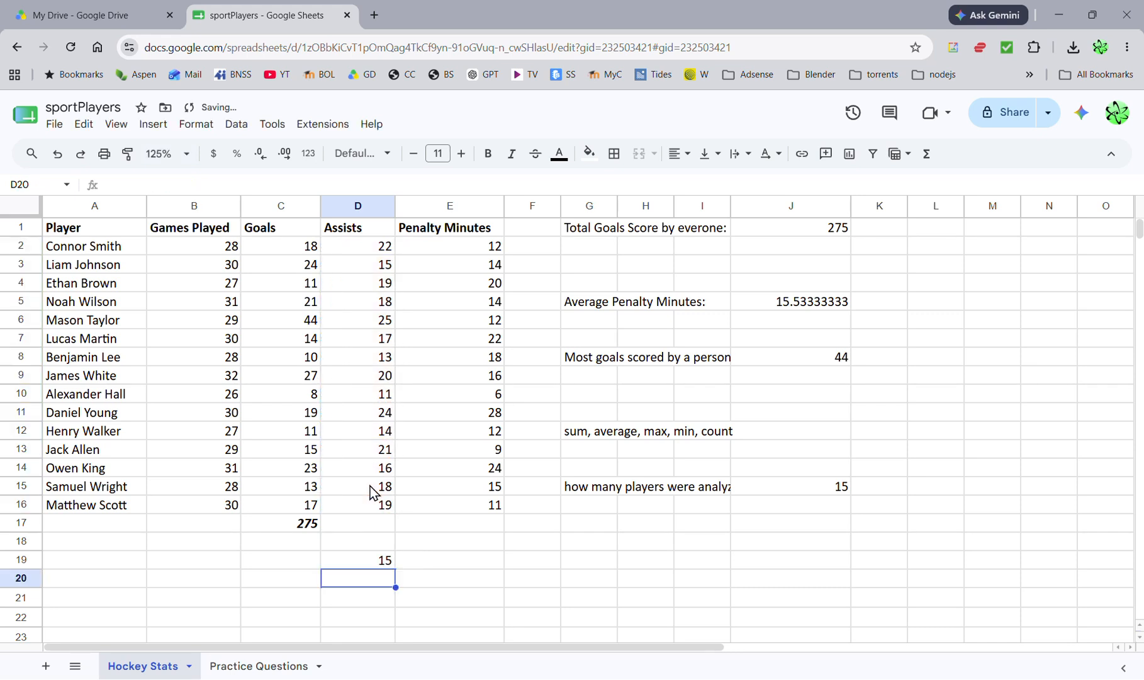
Step: Change the function in J15 from COUNTA to COUNT, keeping the range A2:A16
left_click(801, 492)
double_click(802, 492)
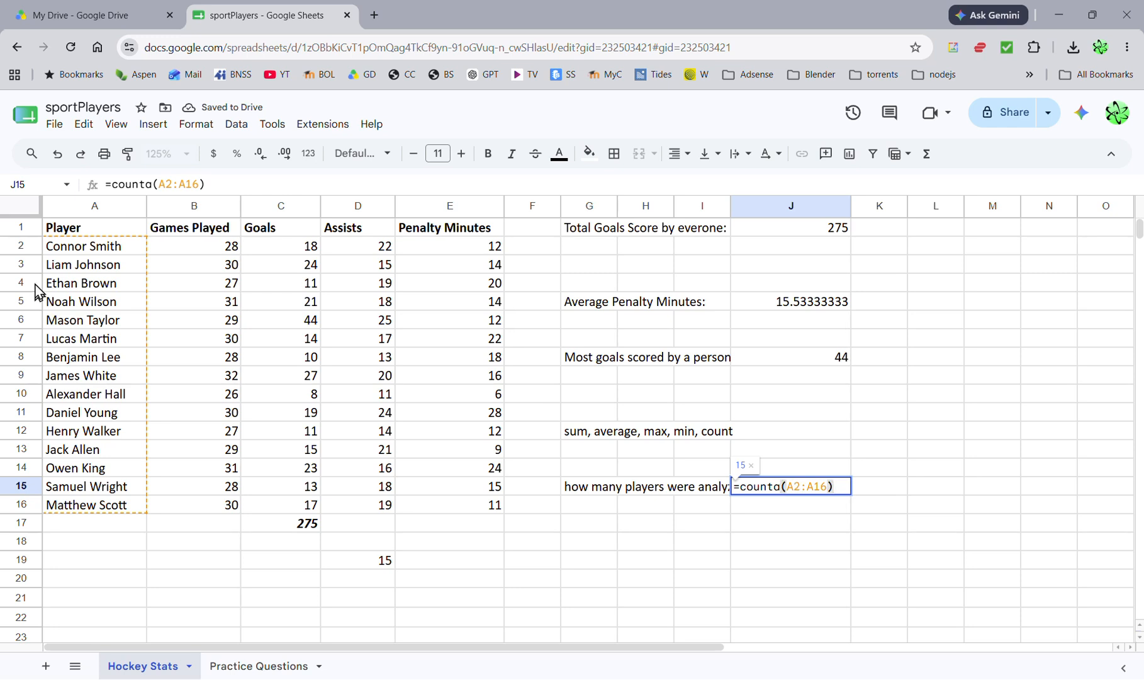
left_click(779, 486)
key("BackSpace")
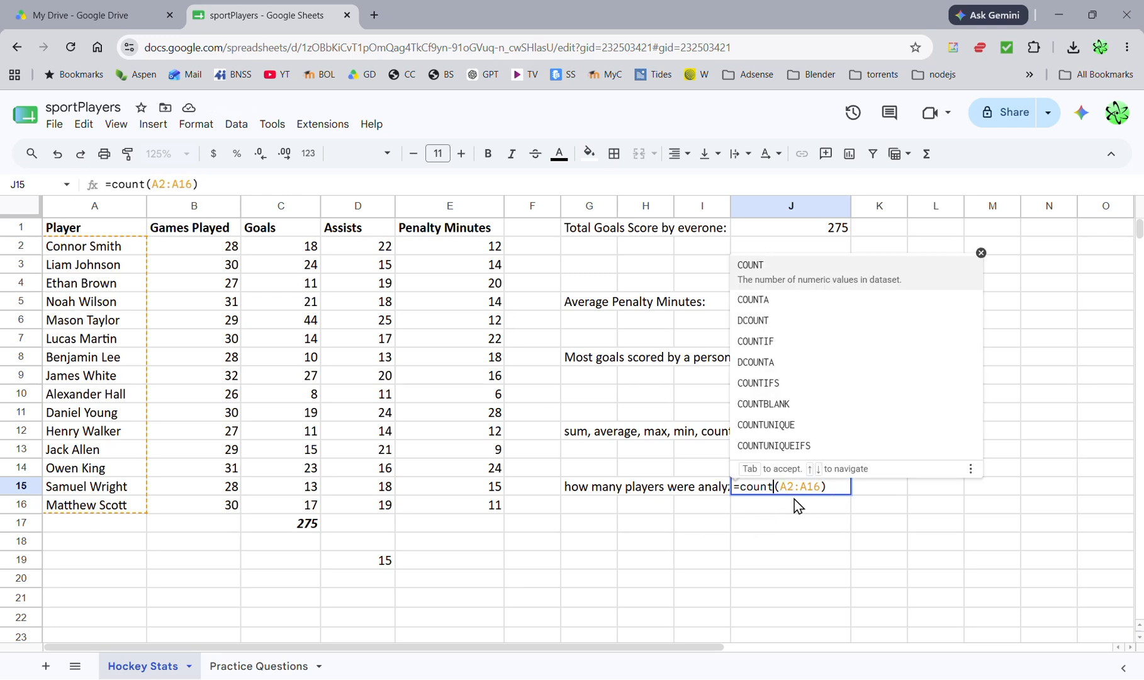
left_click(834, 488)
key("Return")
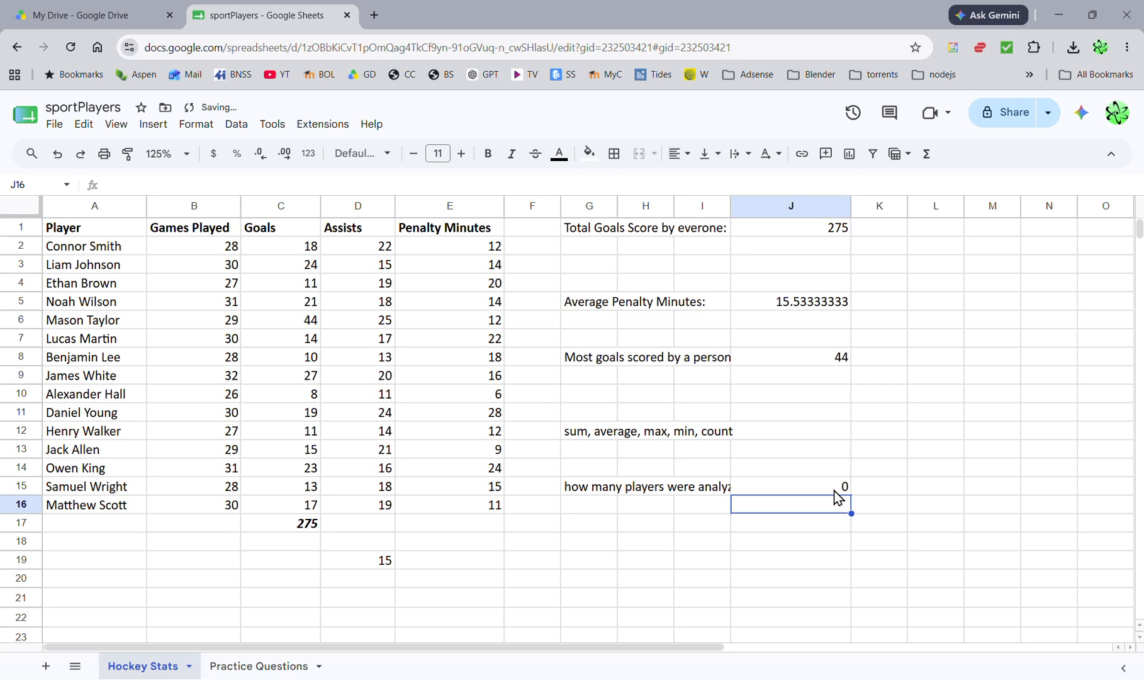
Step: Restore the COUNTA function in J15 so the formula reads =counta(A2:A16)
left_click(834, 490)
double_click(819, 490)
left_click(776, 486)
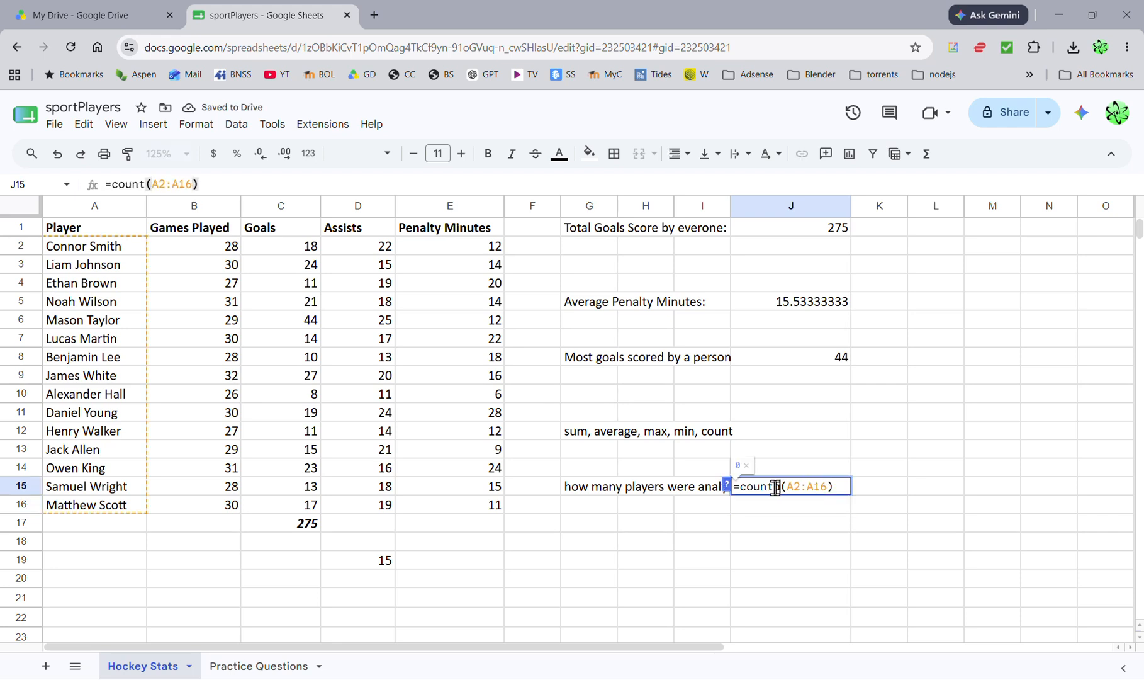
type("a")
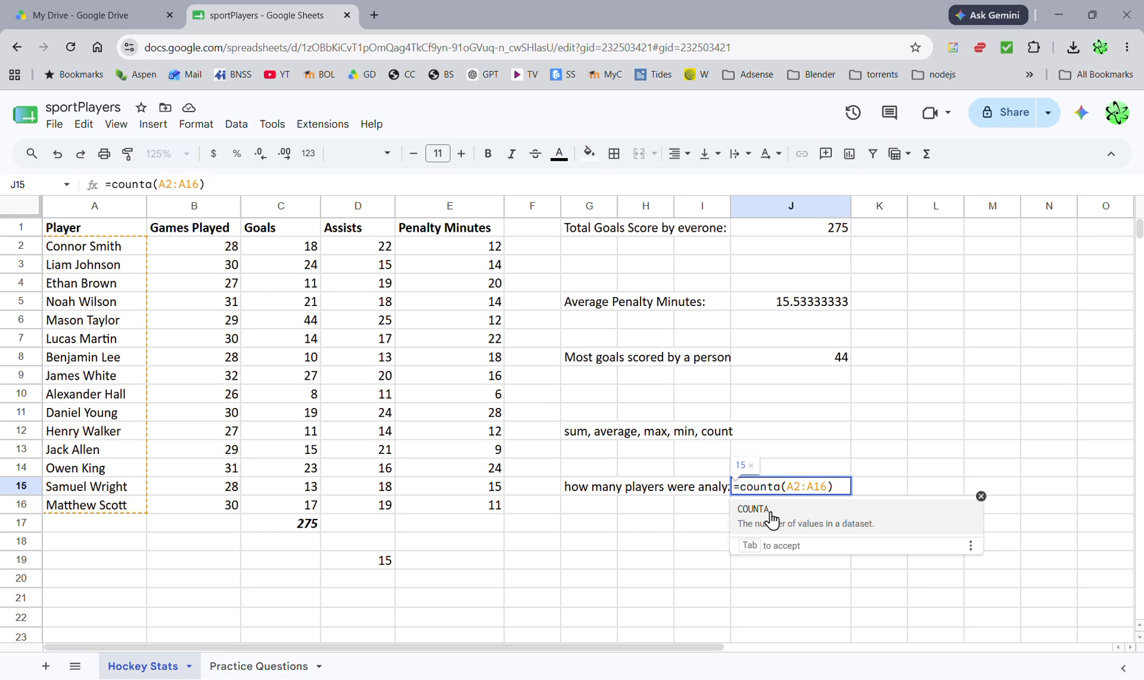
left_click(837, 488)
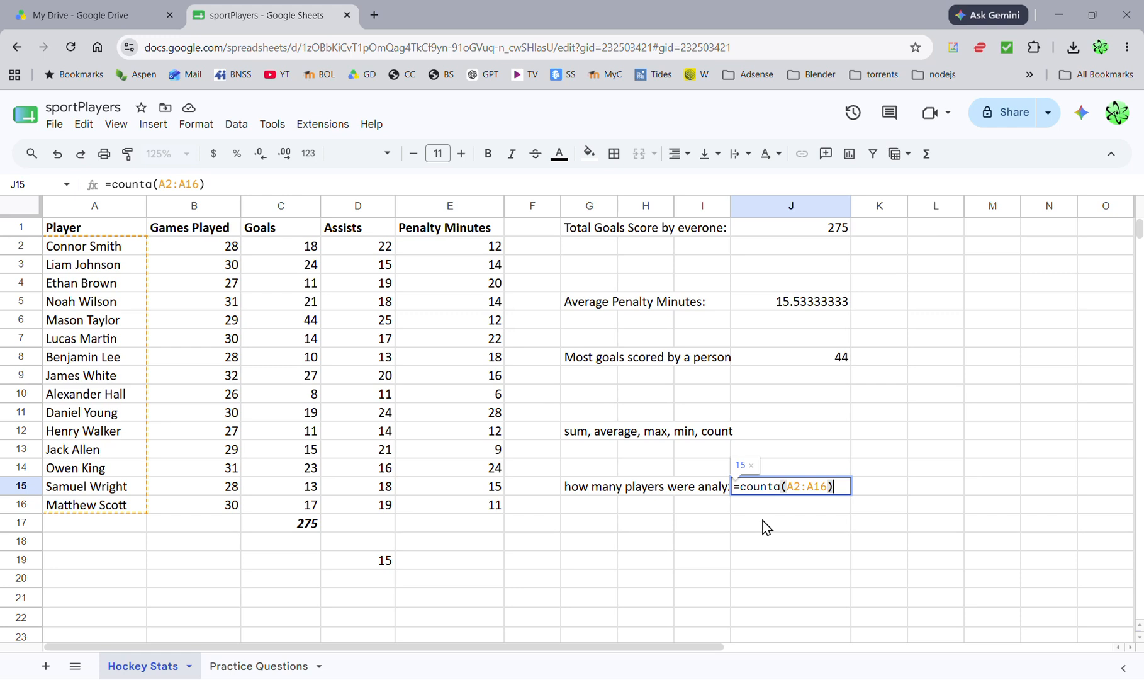
key("Return")
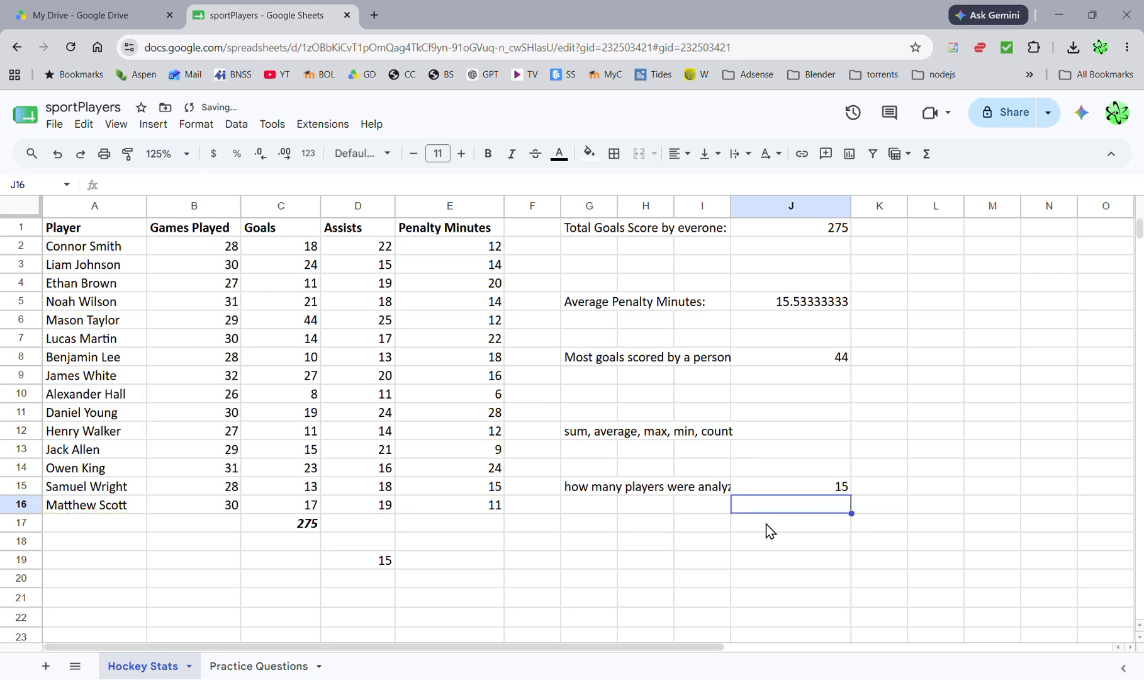
left_click(795, 490)
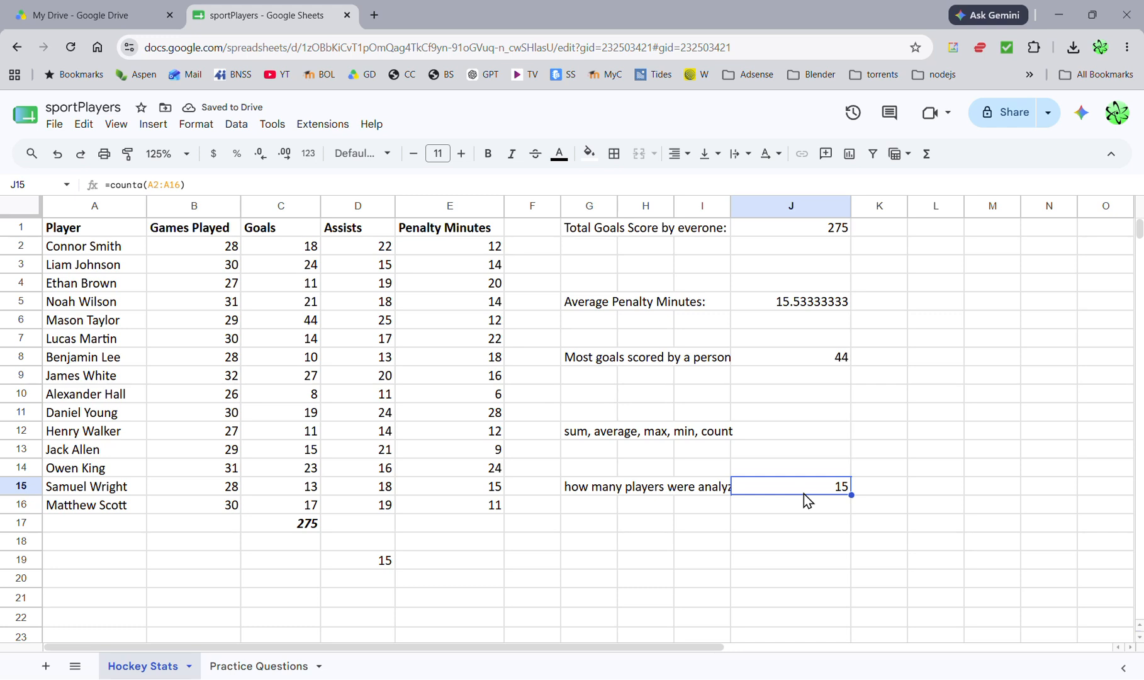
Step: Browse the formula suggestions in cell E18 for functions starting with a, b, c, d, e and g, leaving the cell empty
left_click(433, 549)
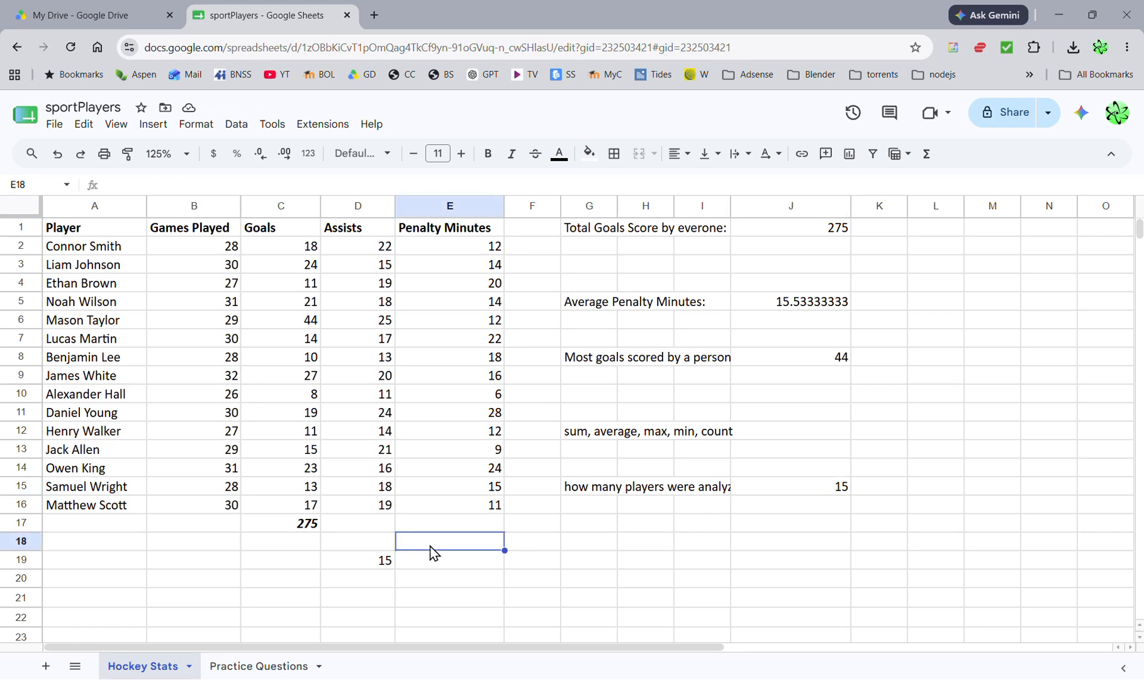
type("=a")
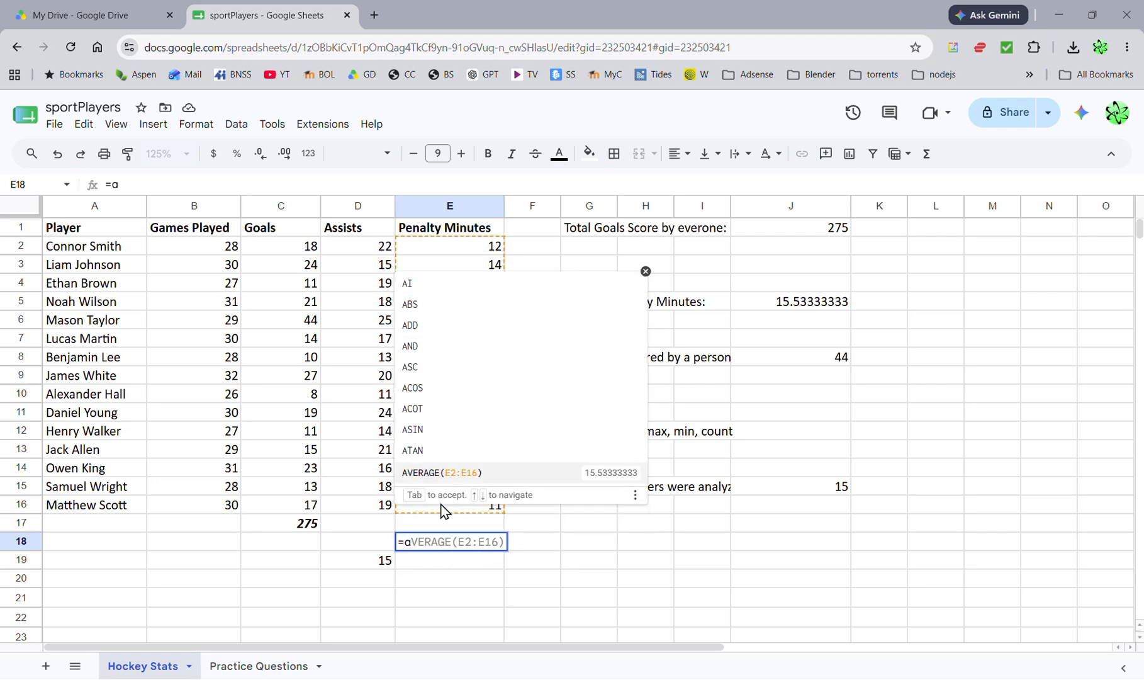
key("BackSpace")
type("b")
key("BackSpace")
type("c")
key("BackSpace")
type("d")
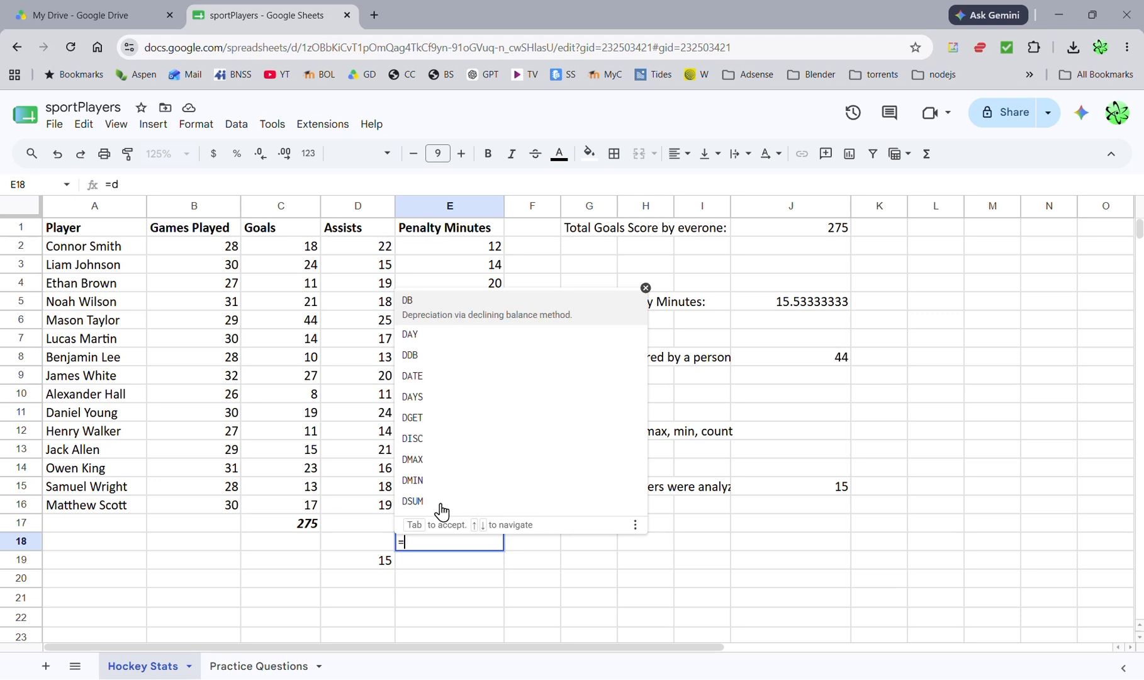
type("e")
key("BackSpace")
type("g")
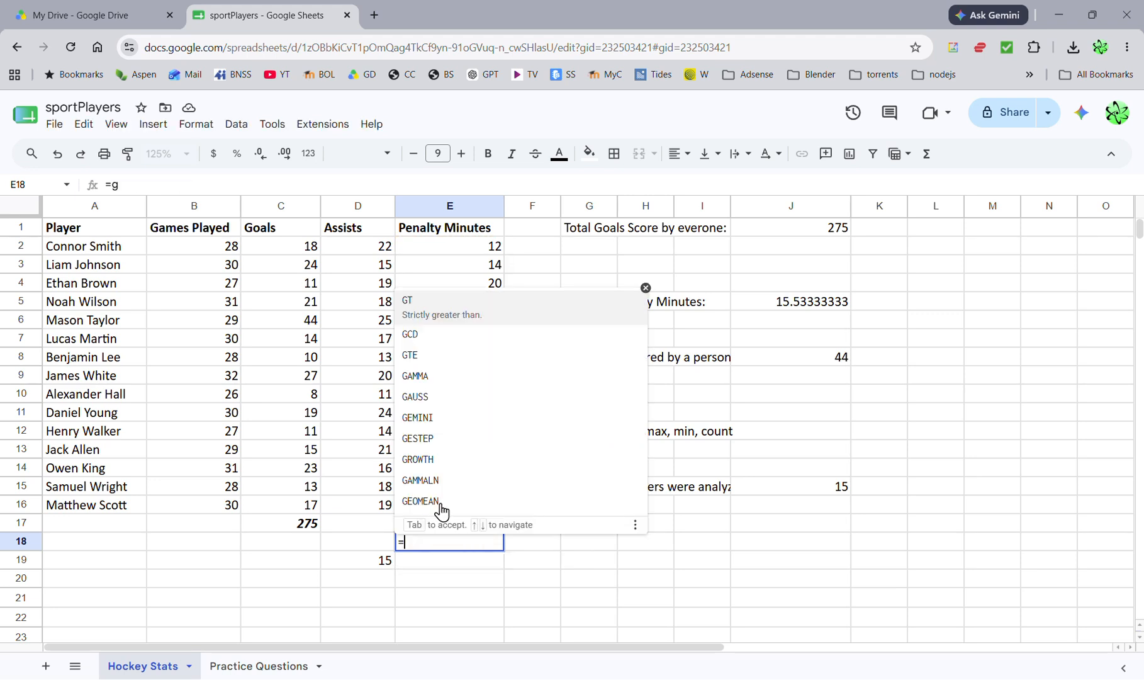
key("BackSpace")
key("BackSpace")
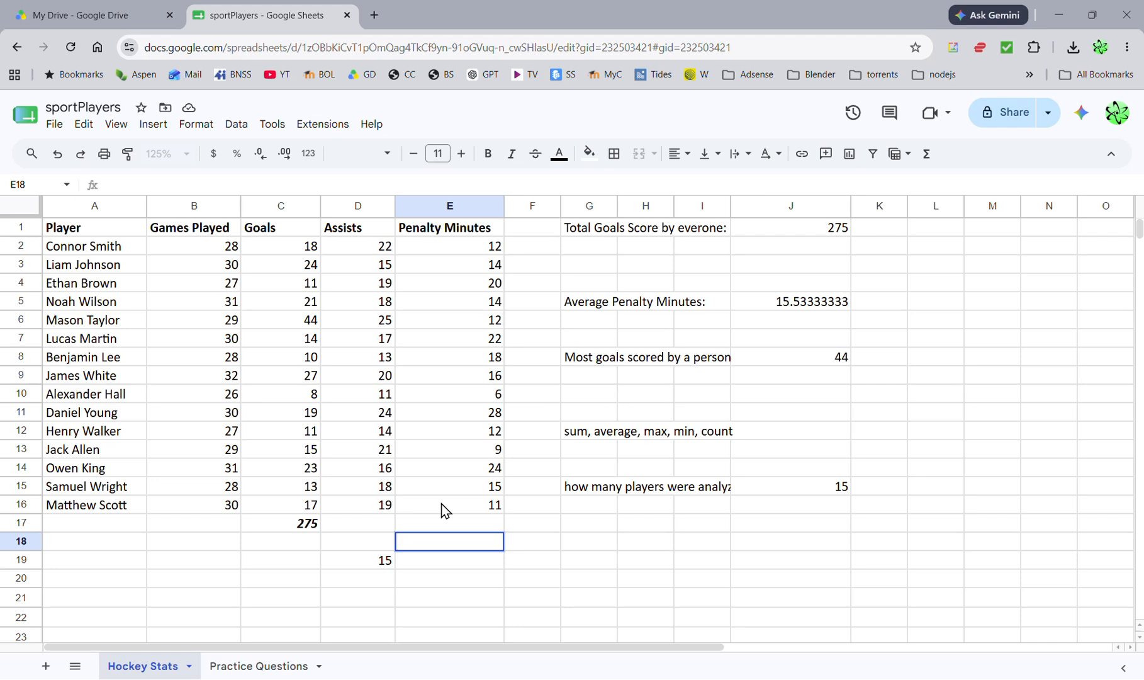